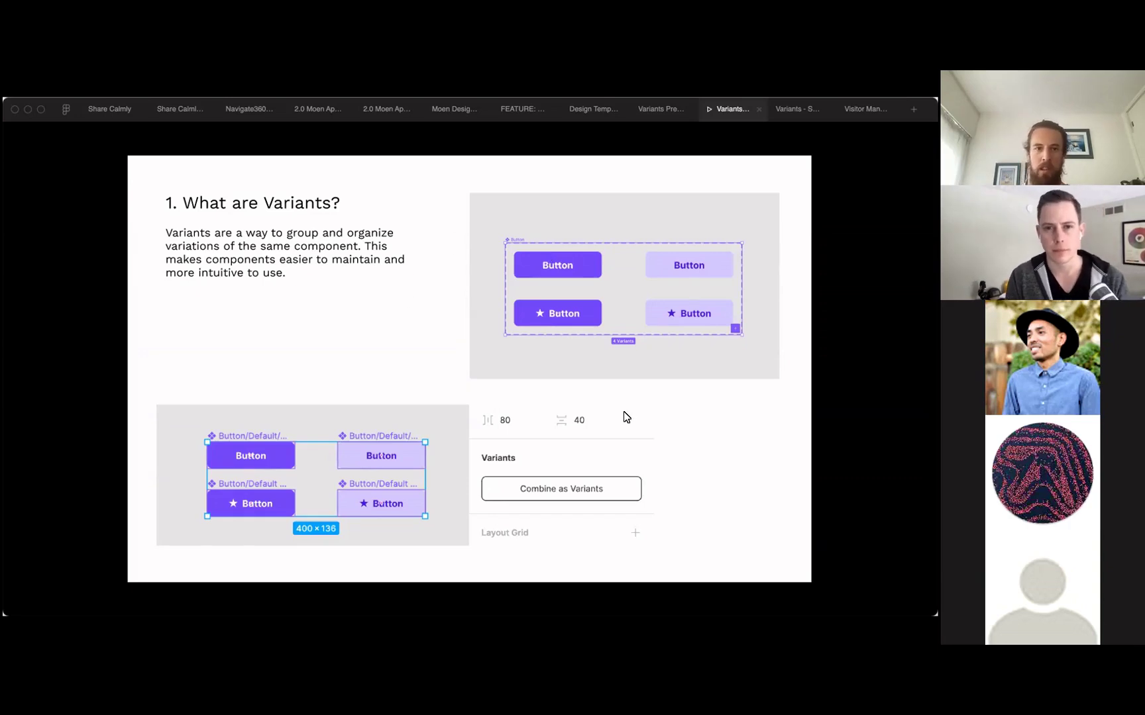
Step: Review the Variants presentation slides, from the definition of variants through to the useful links
key("Right")
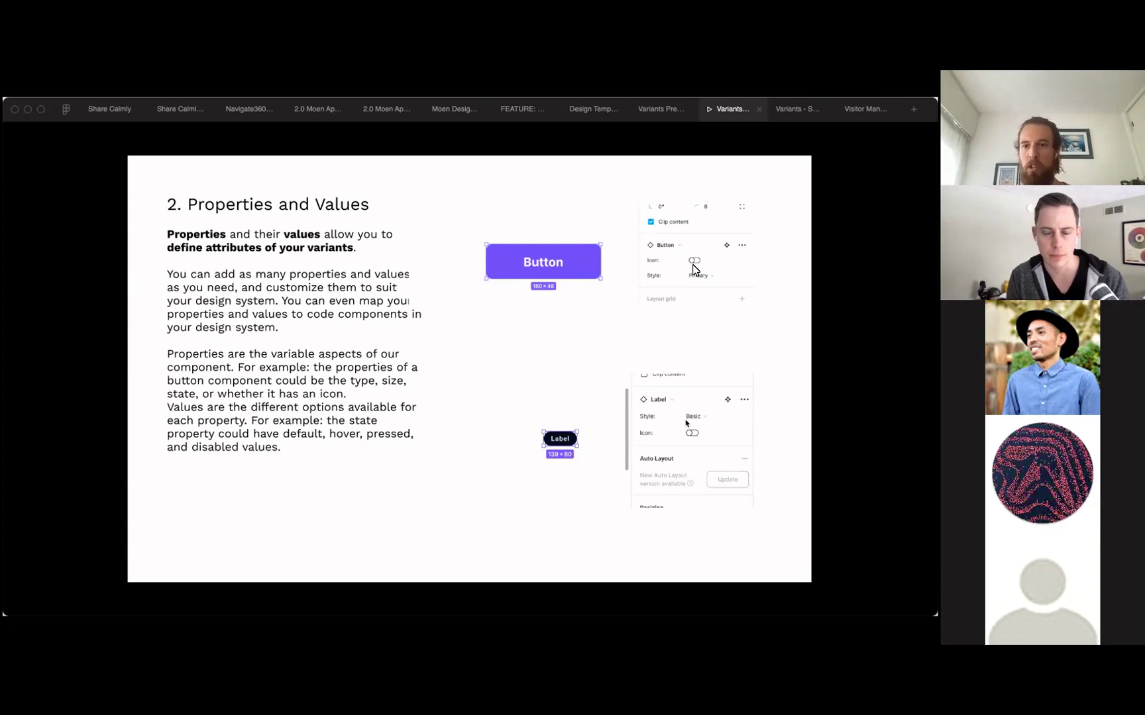
key("Right")
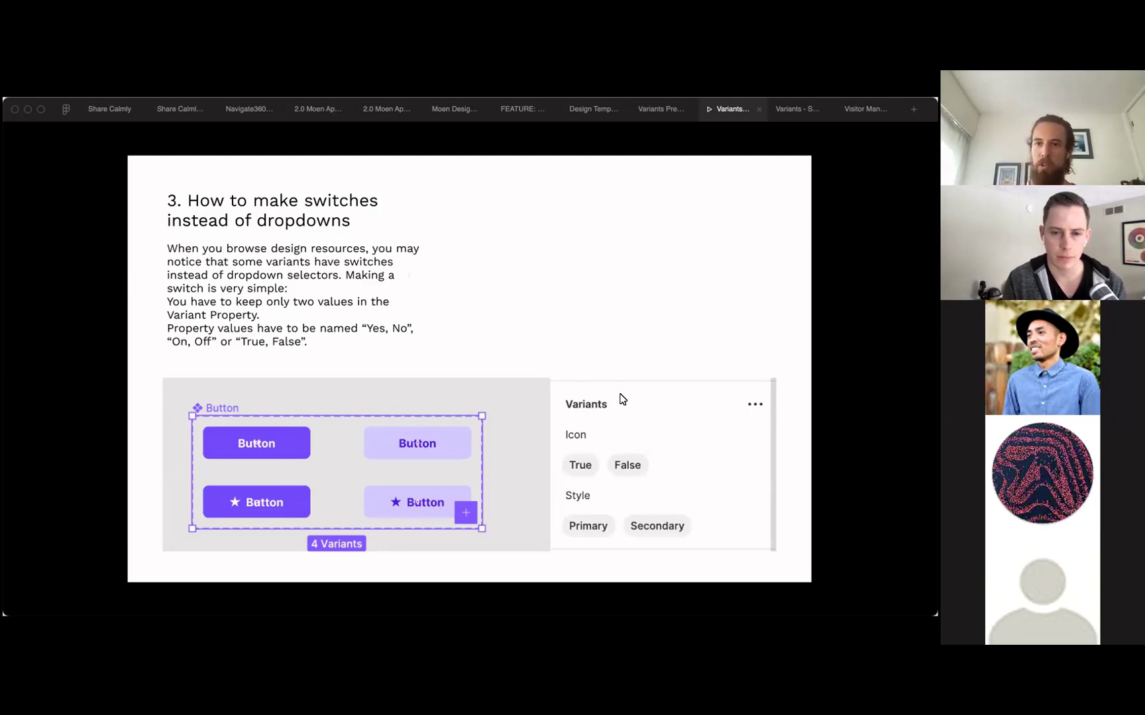
key("Left")
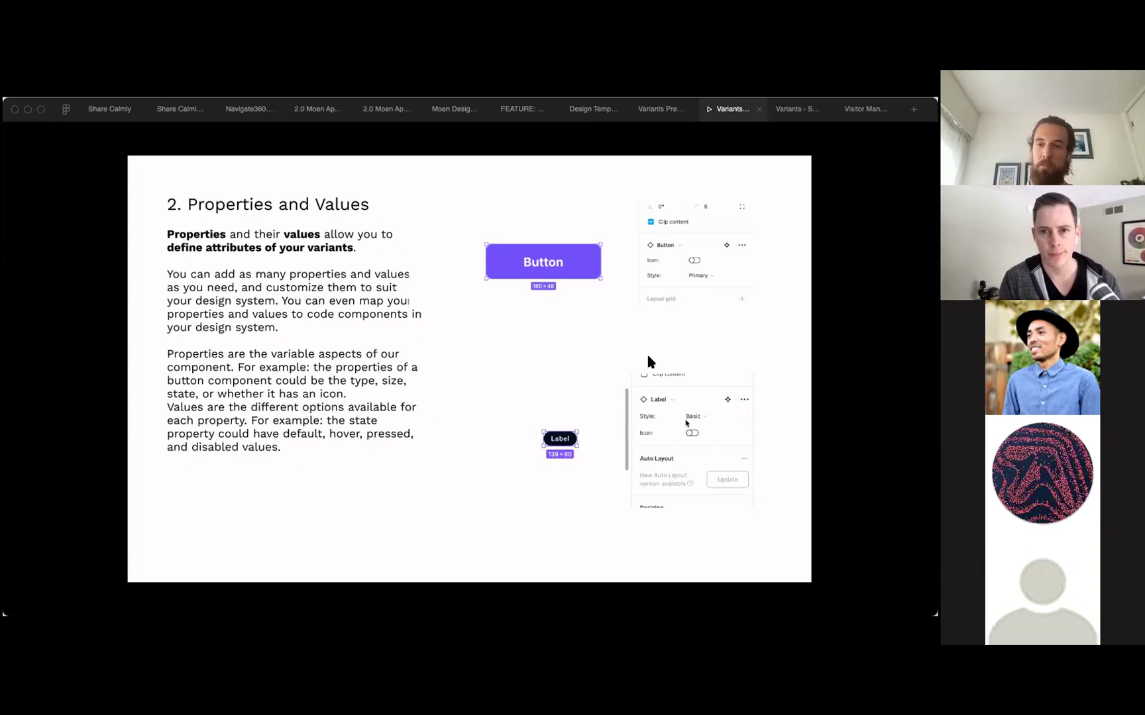
key("Right")
key("Right")
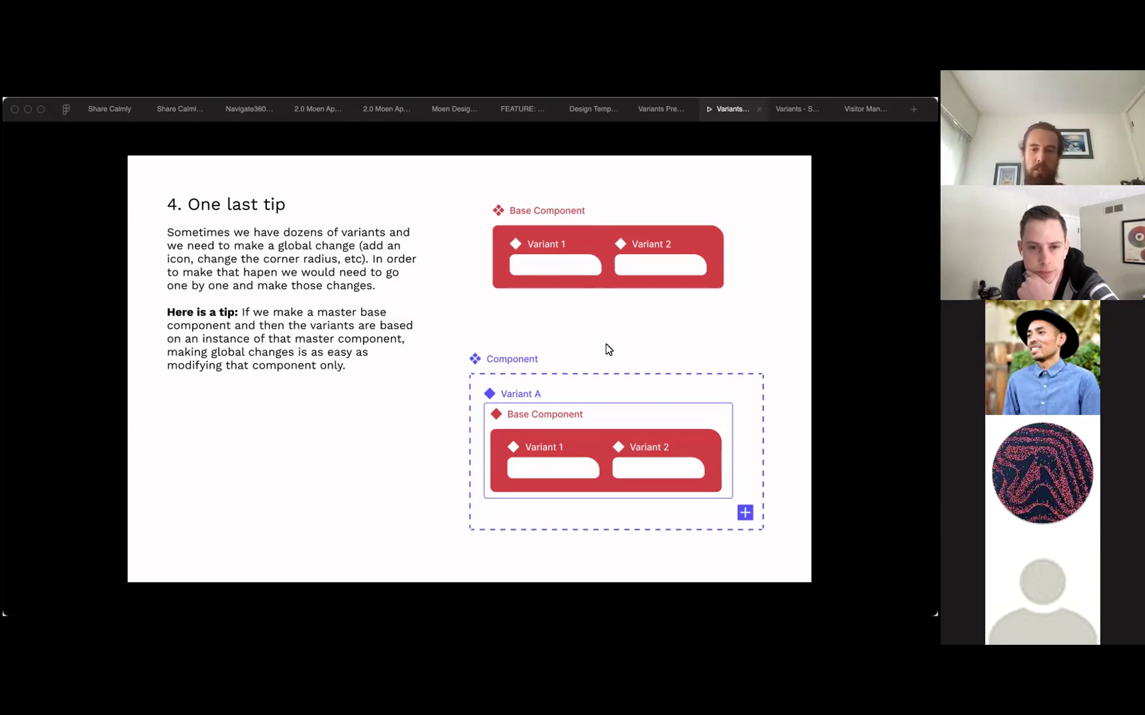
key("Right")
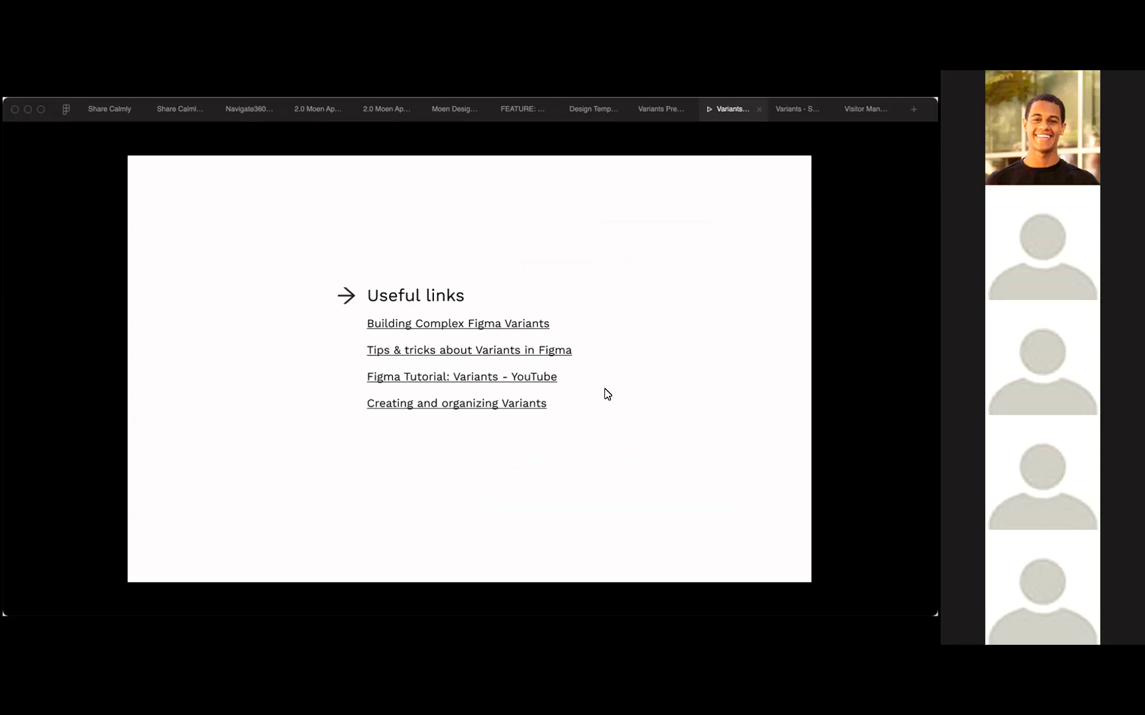
Step: Switch to the Variants - Sample file and detach the standalone Button instance from its component
key("ctrl+Tab")
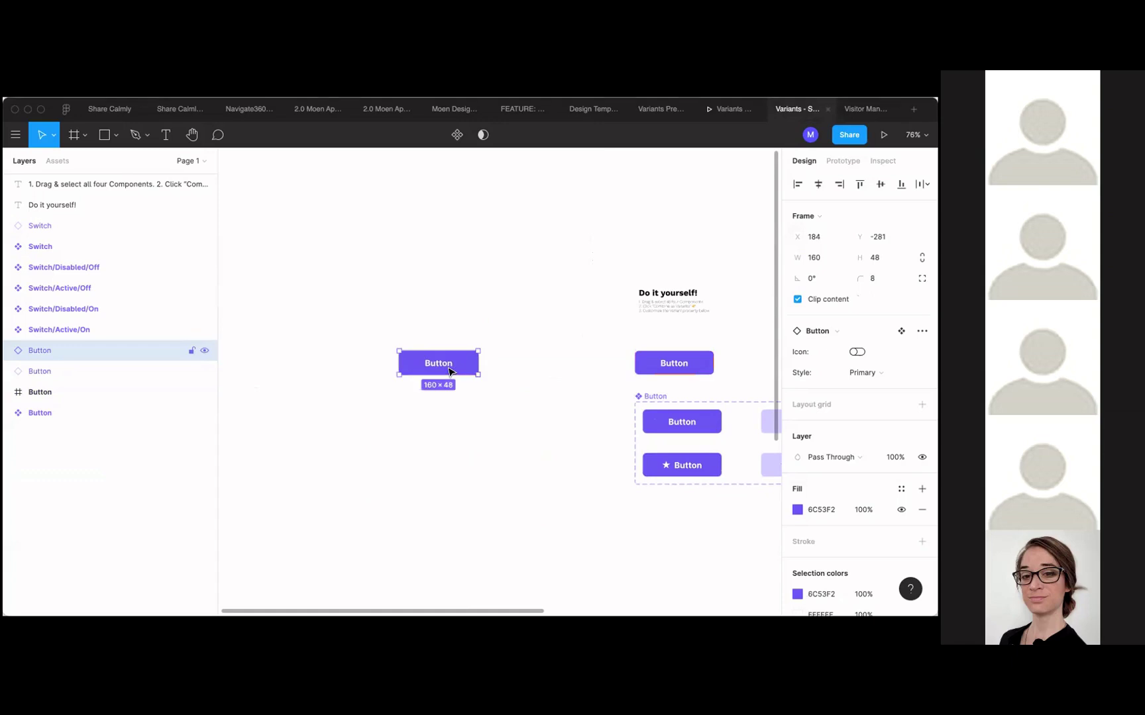
key("super+alt+b")
left_click(519, 458)
scroll(433, 374, "up", 5)
left_click(365, 361)
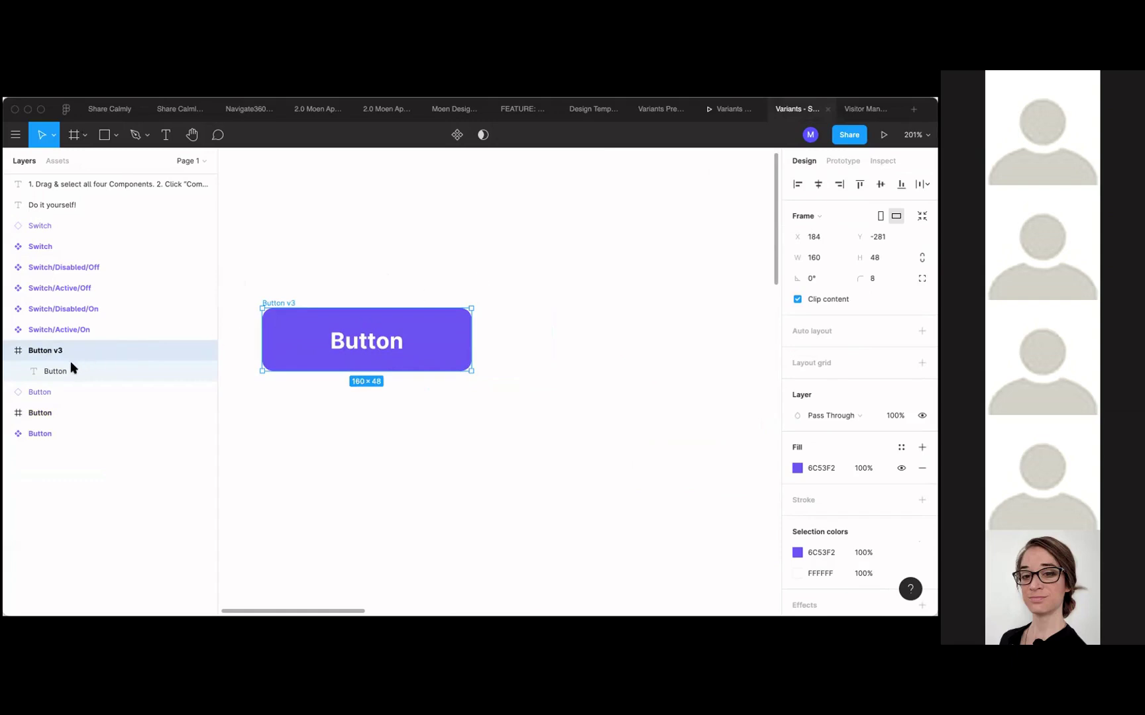
Step: Apply auto layout to the detached Button v3 frame so it hugs its label
key("shift+a")
left_click(325, 344)
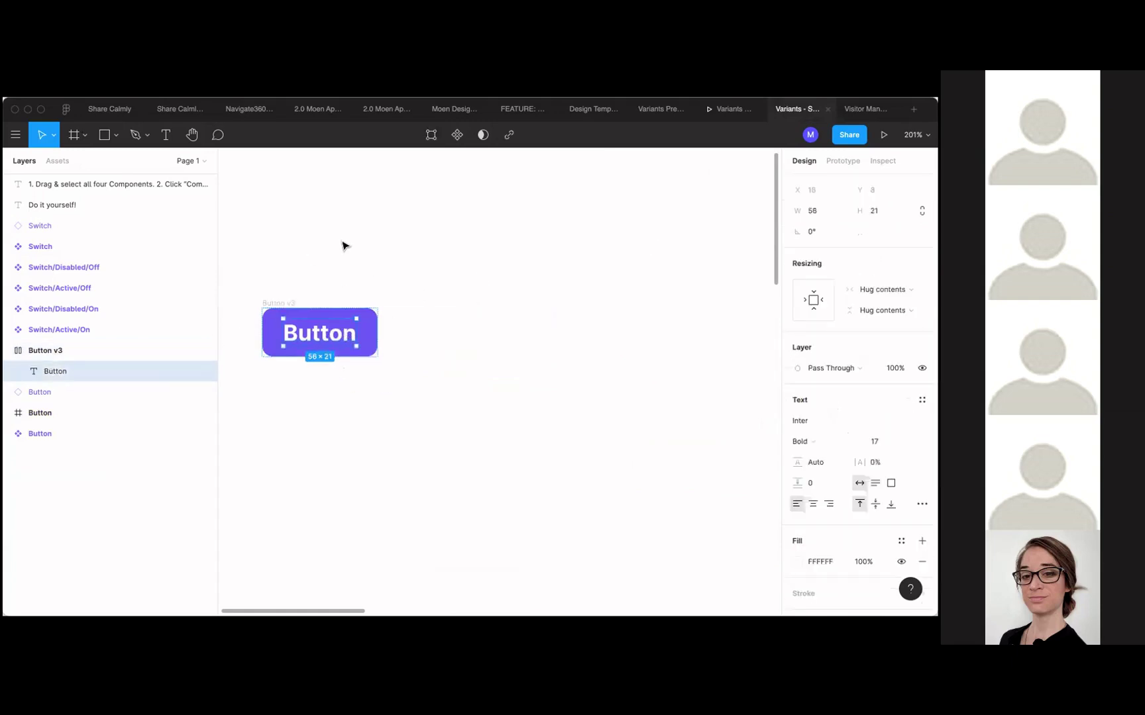
left_click(279, 304)
left_click(402, 417)
scroll(401, 417, "down", 2)
scroll(402, 417, "left", 1)
left_click(294, 281)
right_click(294, 281)
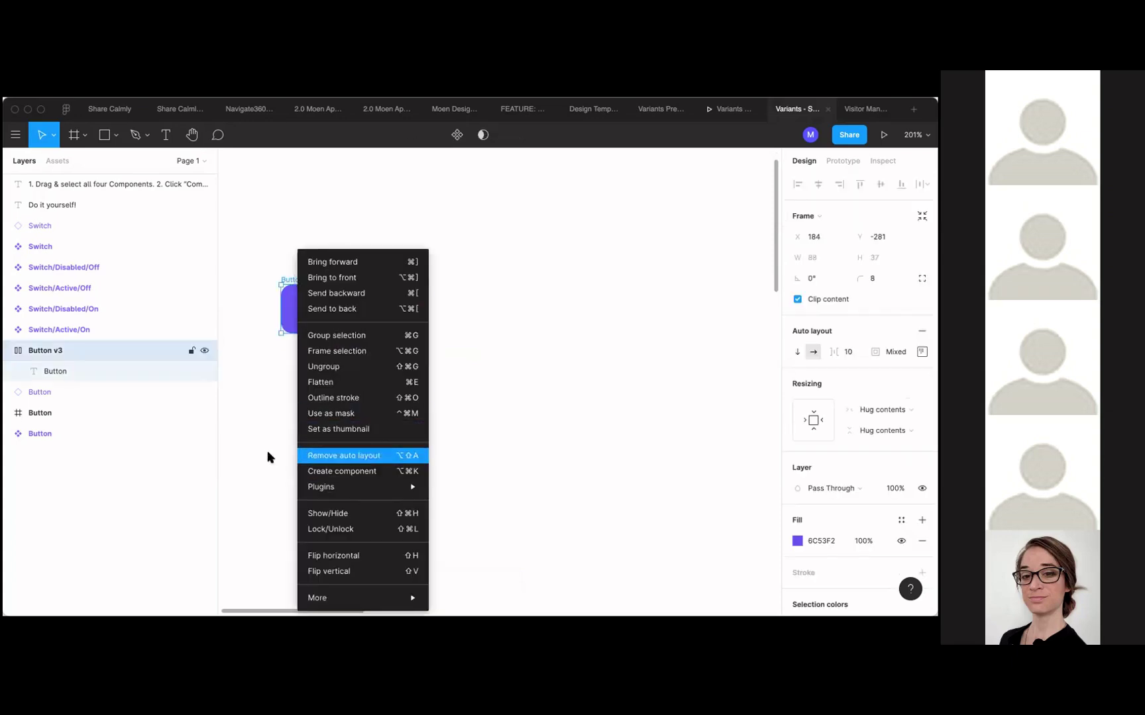
key("Escape")
Step: Copy the star icon from the primary icon variant and paste it after the label in the Button v3 frame
key("shift+1")
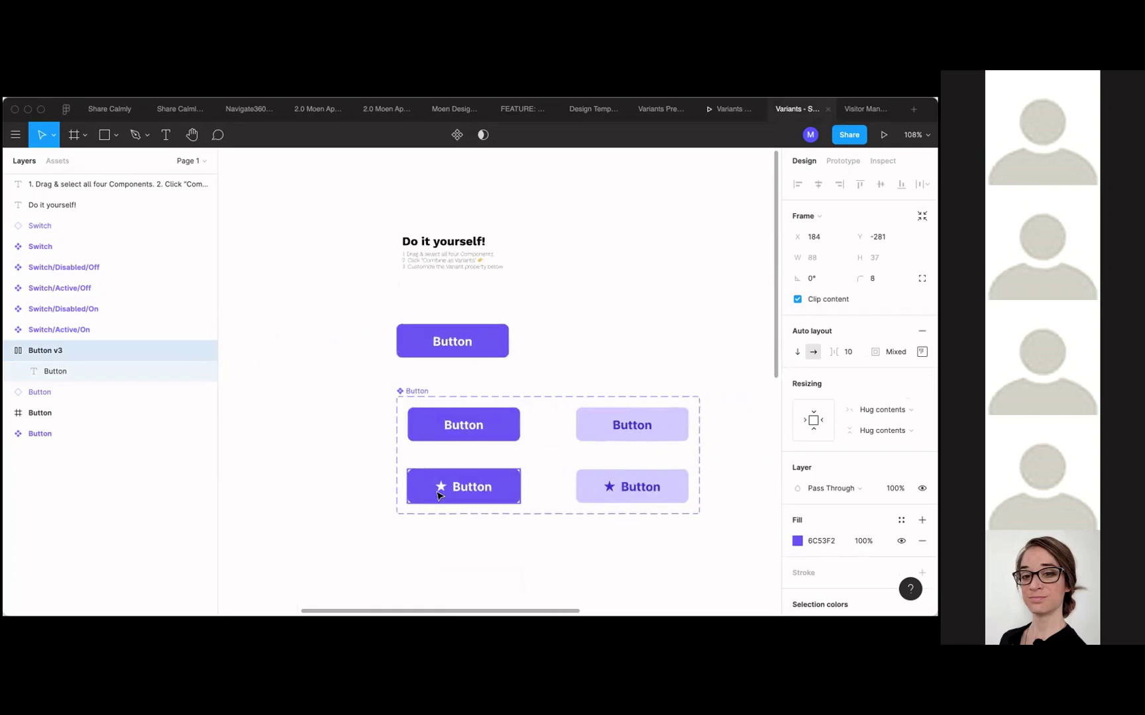
left_click(441, 491, "super")
scroll(441, 493, "left", 5)
scroll(440, 494, "left", 2)
scroll(470, 363, "up", 5)
left_click(471, 363)
key("super+v")
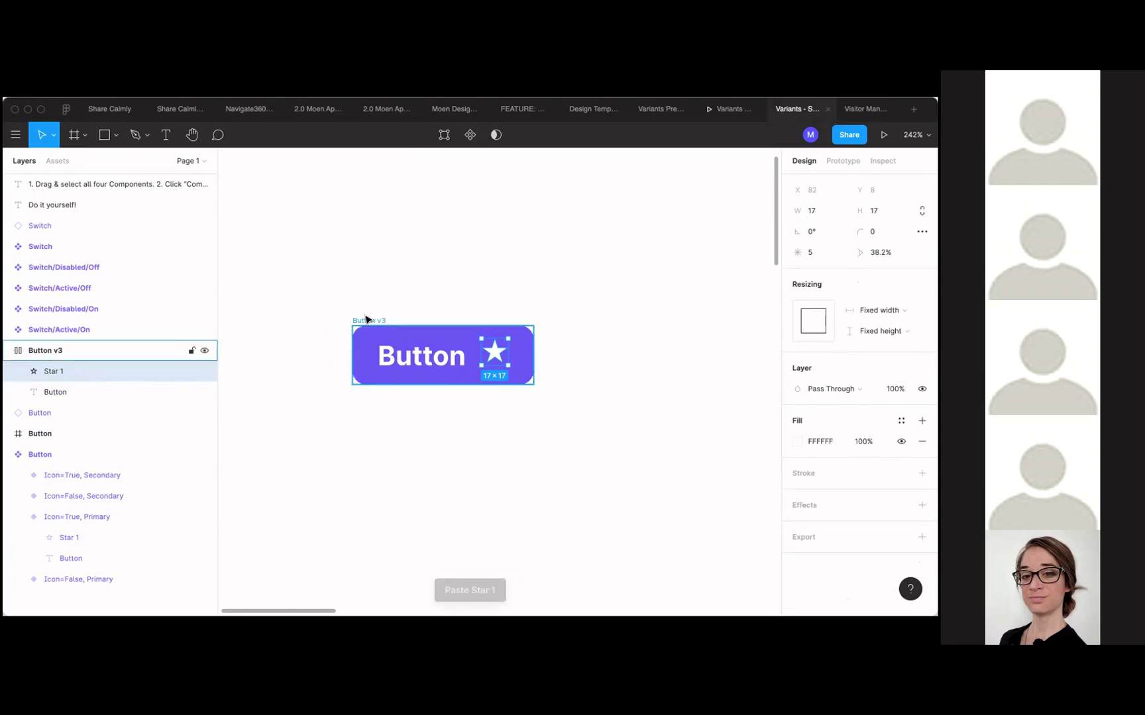
Step: Paste a second star into the Button v3 frame and move it in front of the label
key("super+v")
key("Left")
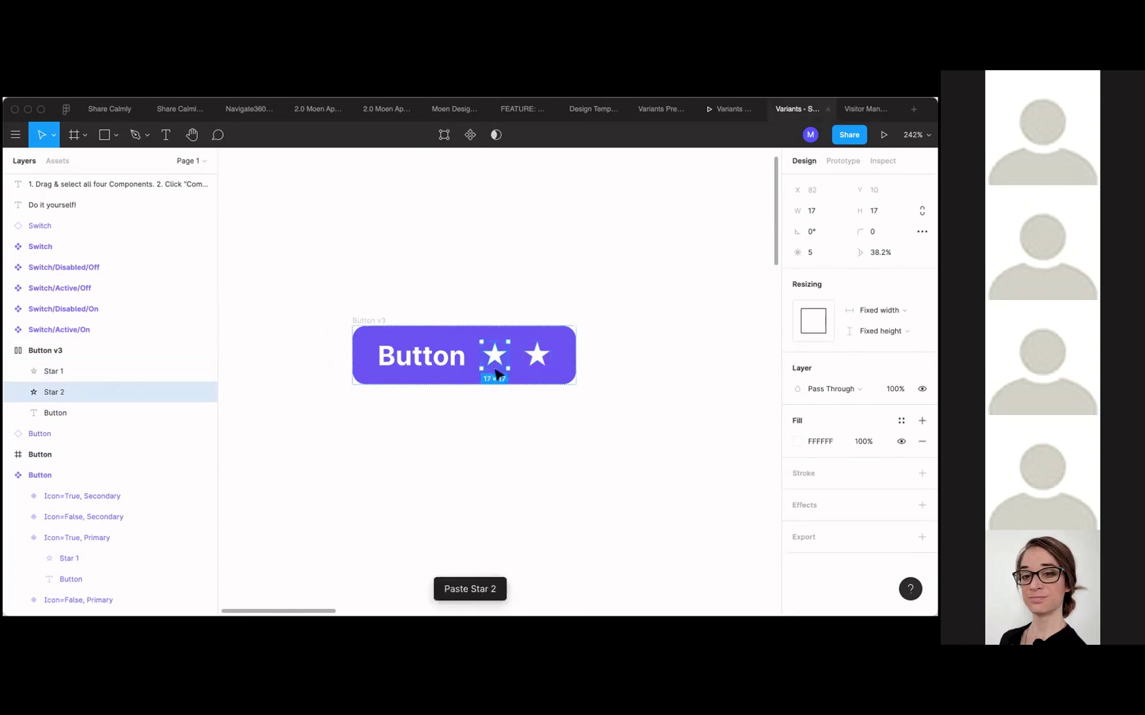
key("Left")
left_click(481, 410)
Step: Turn the two-star Button v3 frame into a component
scroll(481, 412, "down", 2)
scroll(481, 412, "right", 2)
scroll(480, 412, "down", 2)
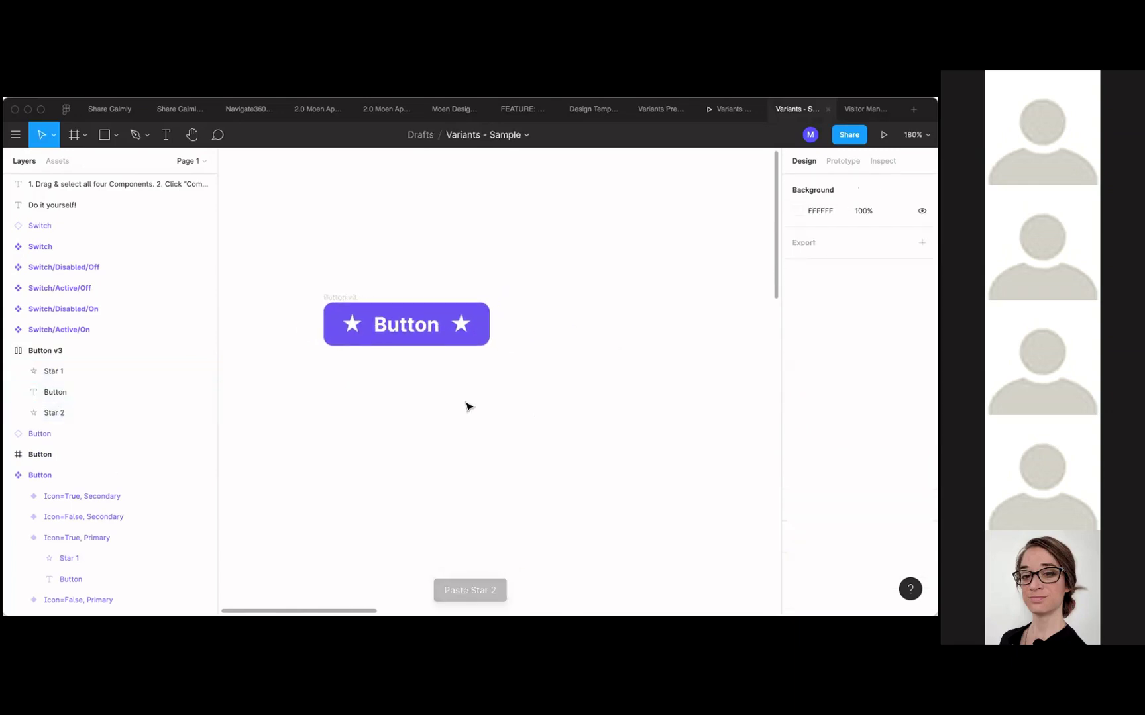
left_click(338, 297)
right_click(339, 298)
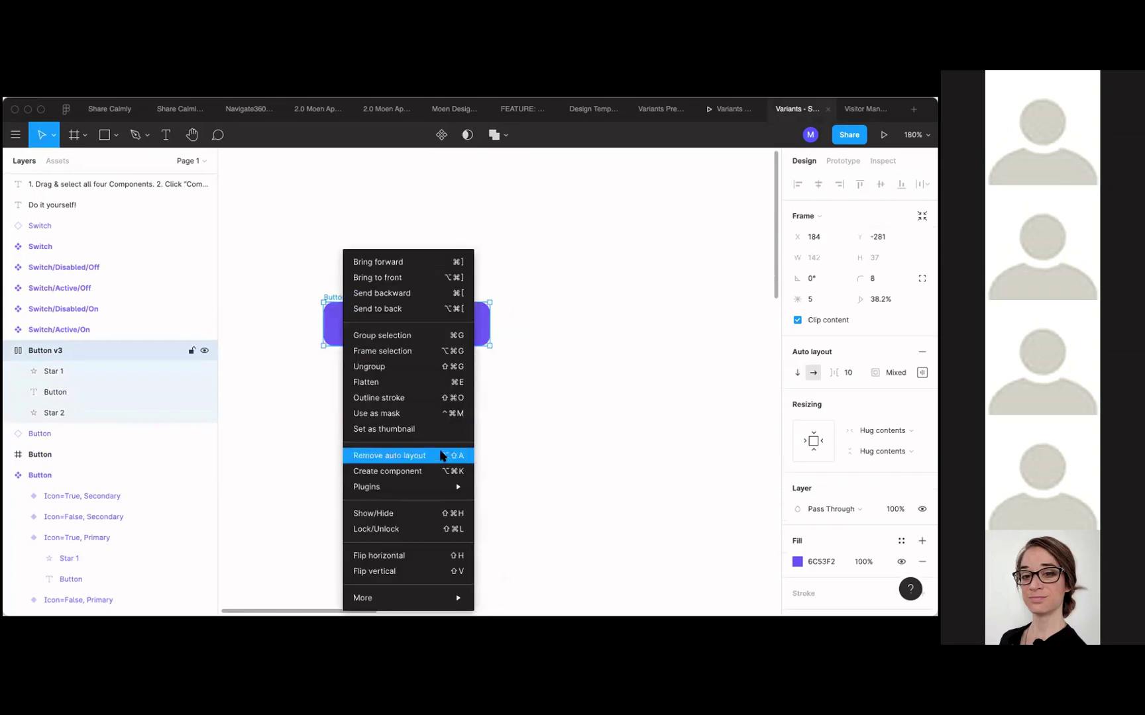
left_click(437, 471)
left_click(455, 387)
scroll(452, 383, "down", 1)
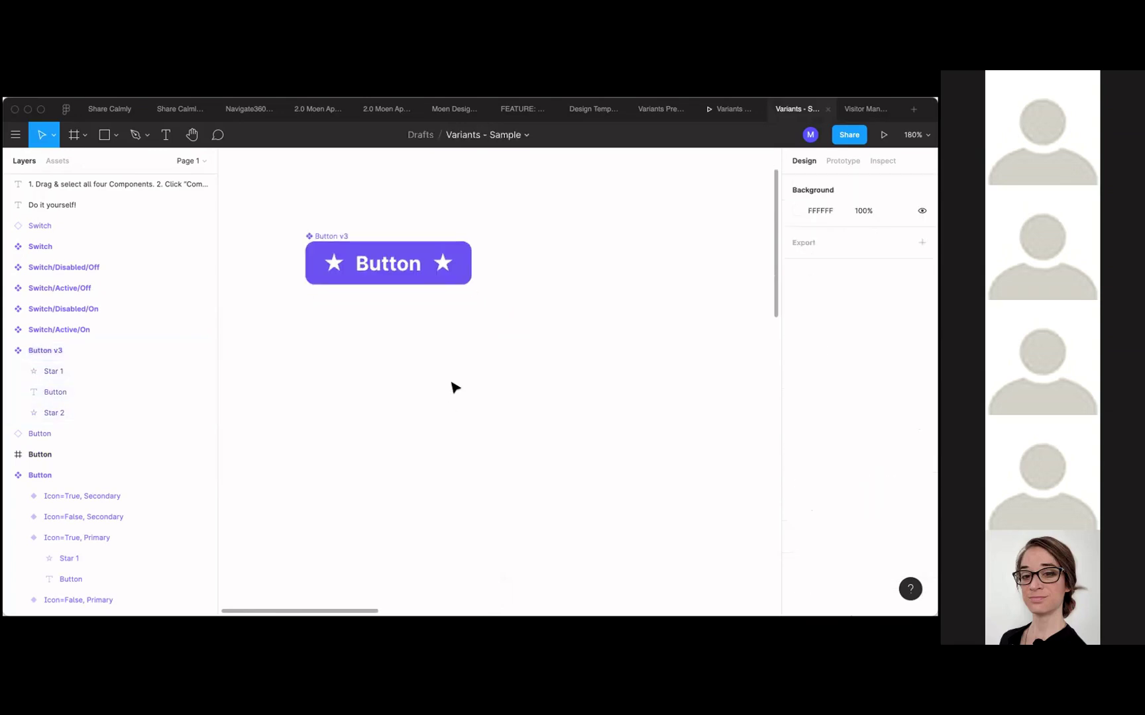
Step: Place an instance of the Button v3 component below the original and wrap it in its own component
left_click_drag(349, 252, 360, 361, "alt")
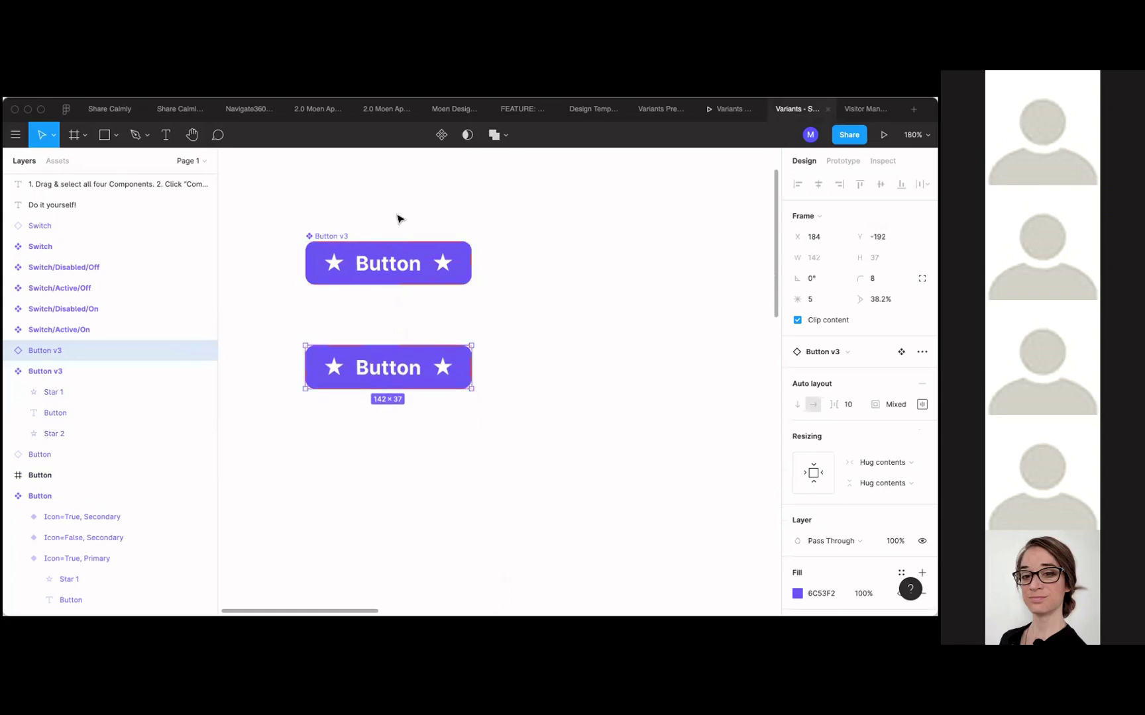
scroll(333, 317, "down", 1)
right_click(332, 316)
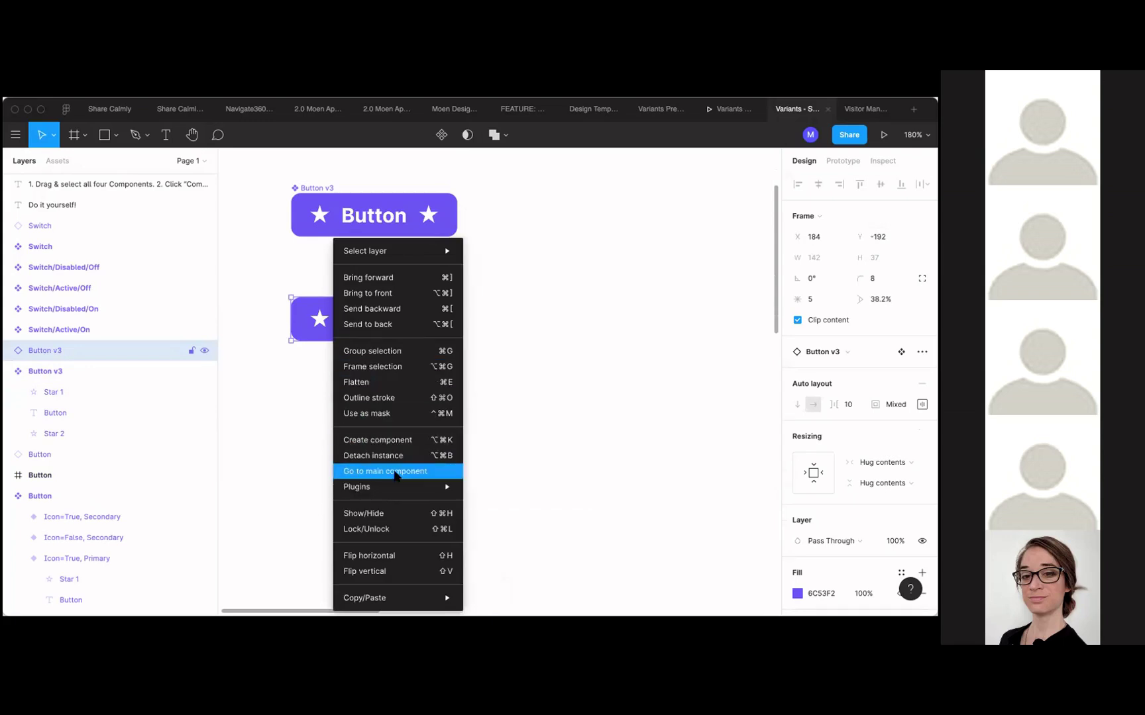
left_click(383, 439)
left_click(416, 399)
Step: Add a variant to the lower Button v3 component and set its Property 1 value to On
left_click(317, 292)
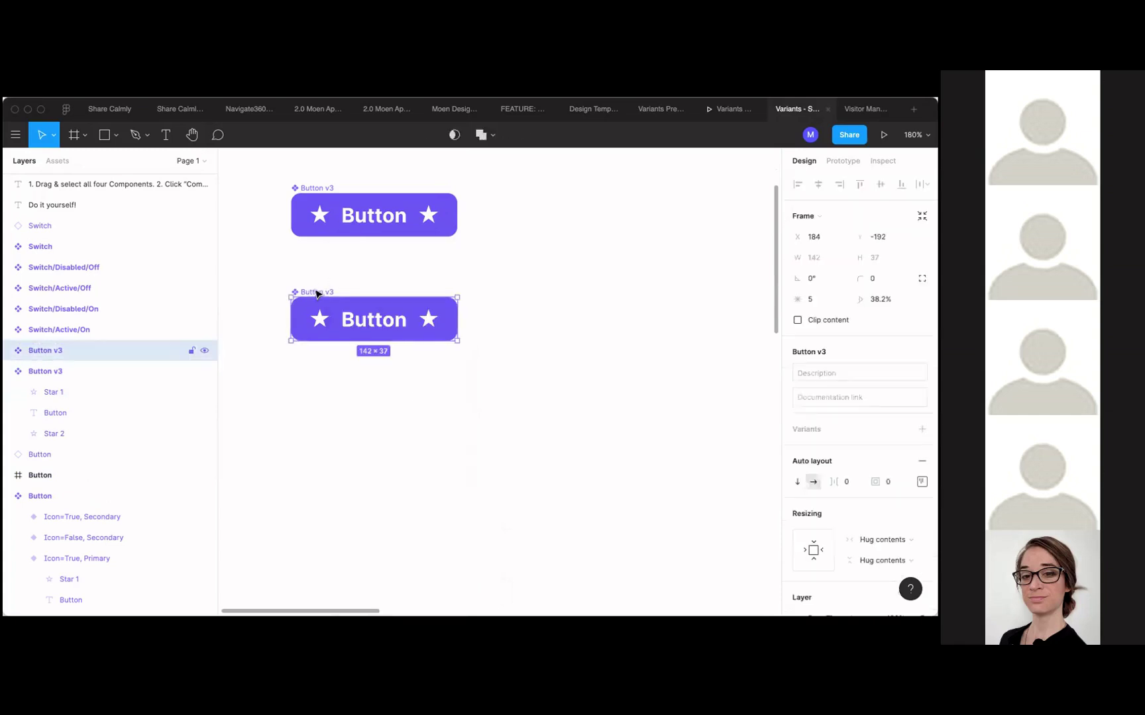
left_click(919, 432)
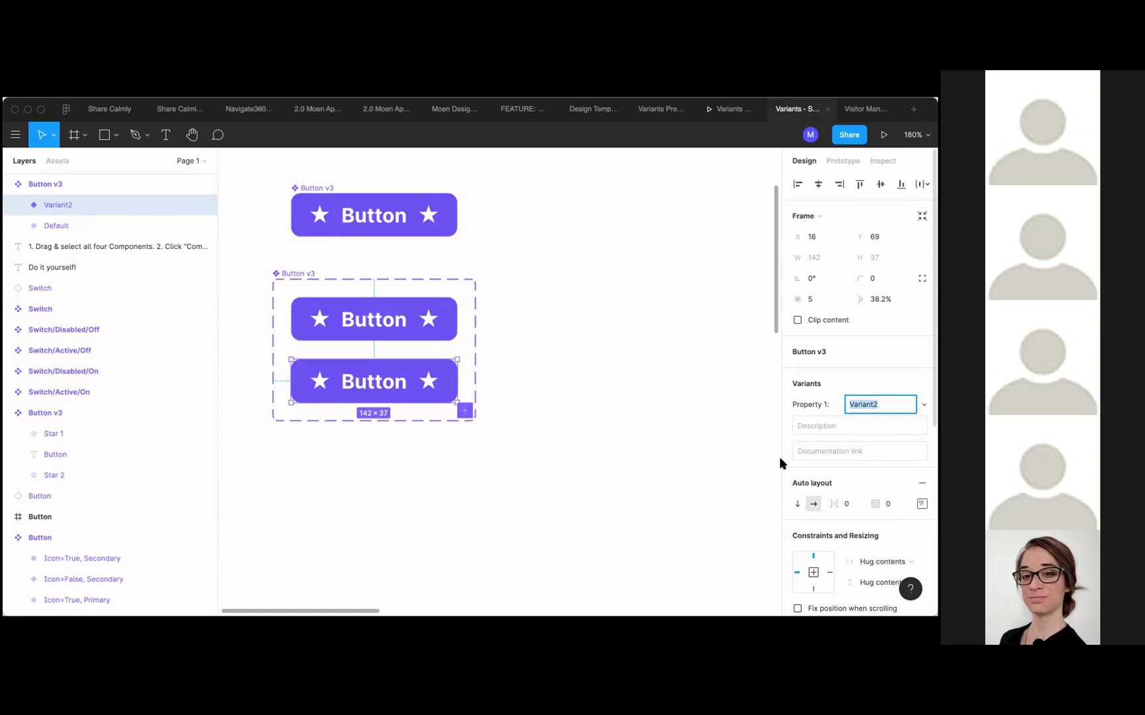
type("On")
key("Return")
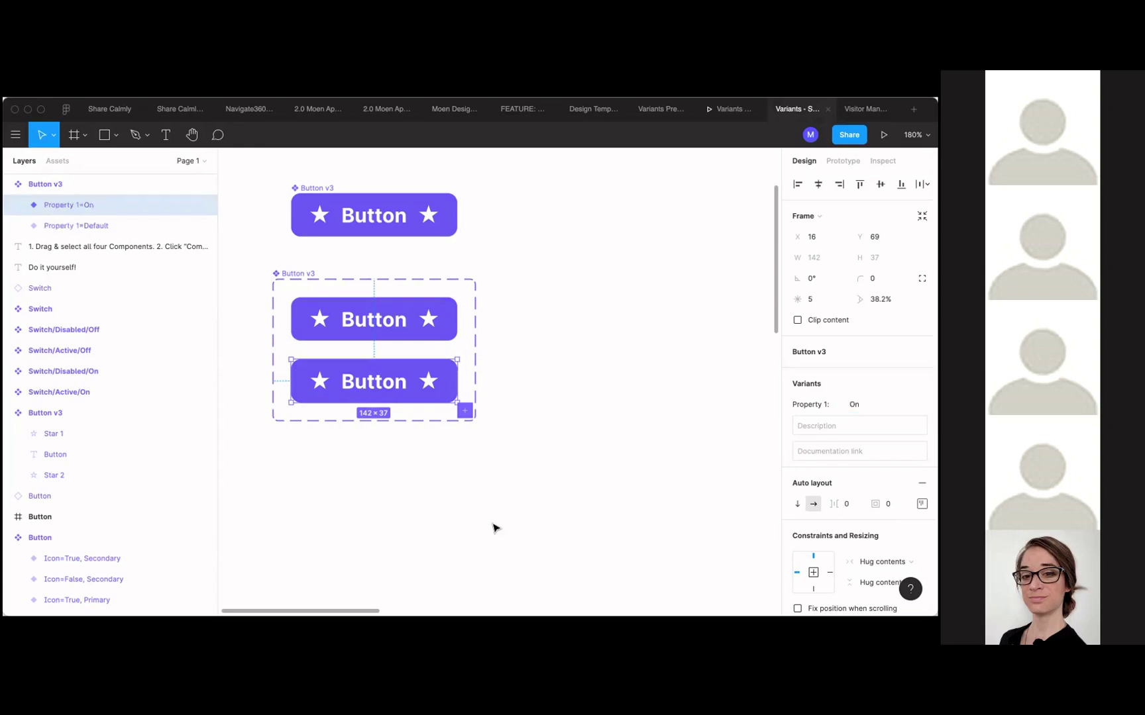
left_click(460, 516)
Step: Rename the variant set's Property 1 to Left Icon
left_click(376, 384)
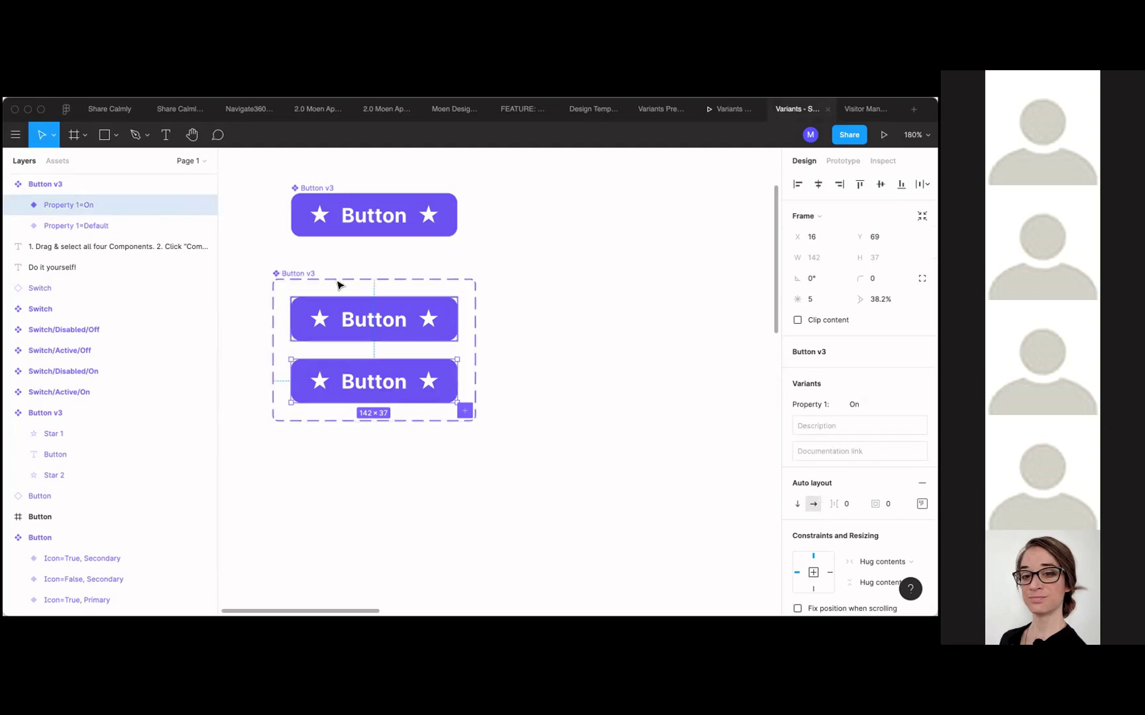
left_click(292, 274)
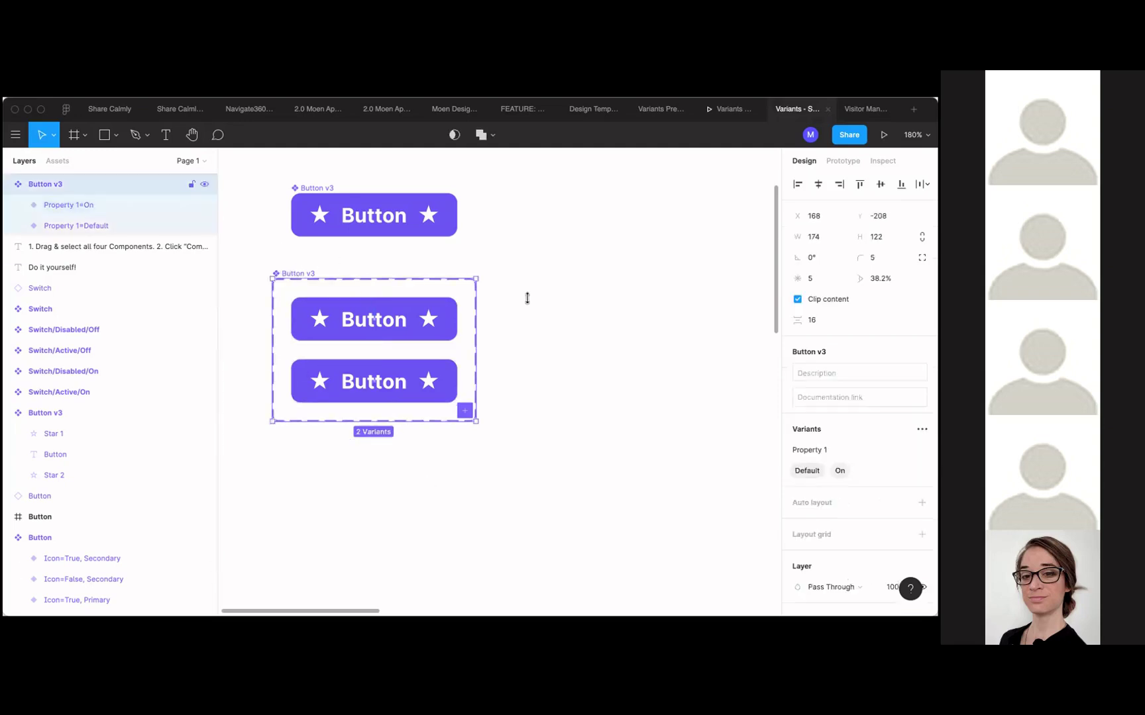
left_click(835, 450)
key("ctrl+a")
type("Left Icon")
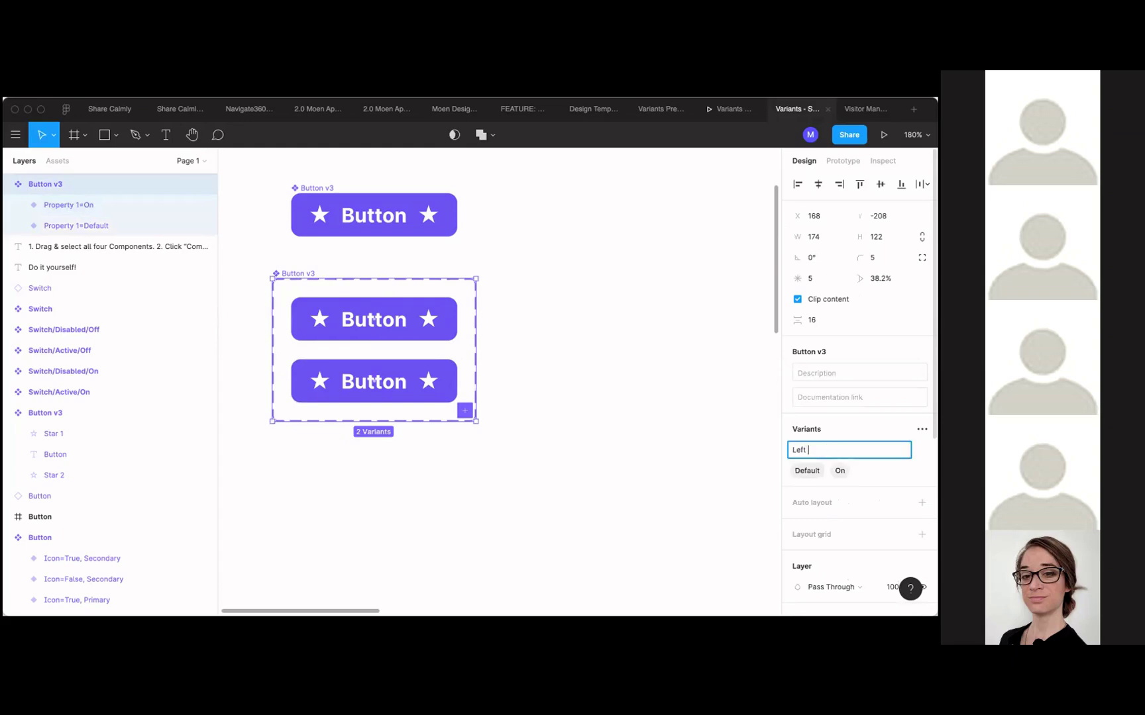
key("Return")
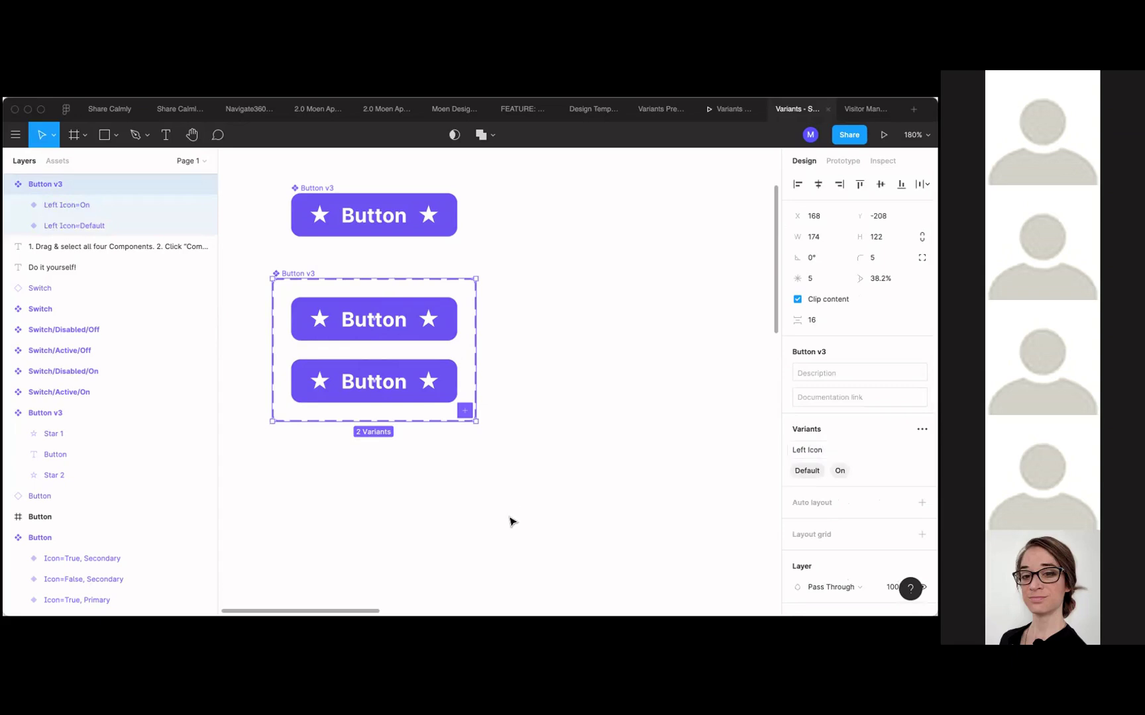
left_click(509, 523)
Step: Set the second variant's Left Icon value to Off
left_click(383, 389)
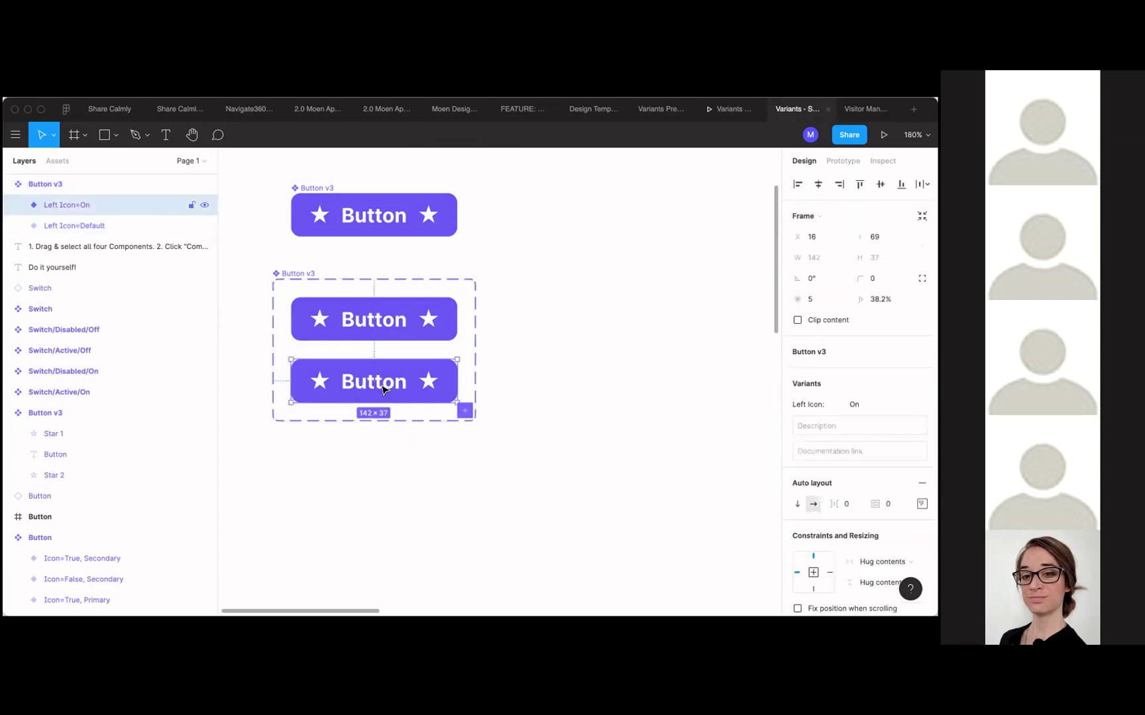
left_click(360, 311)
left_click(367, 377)
left_click(859, 408)
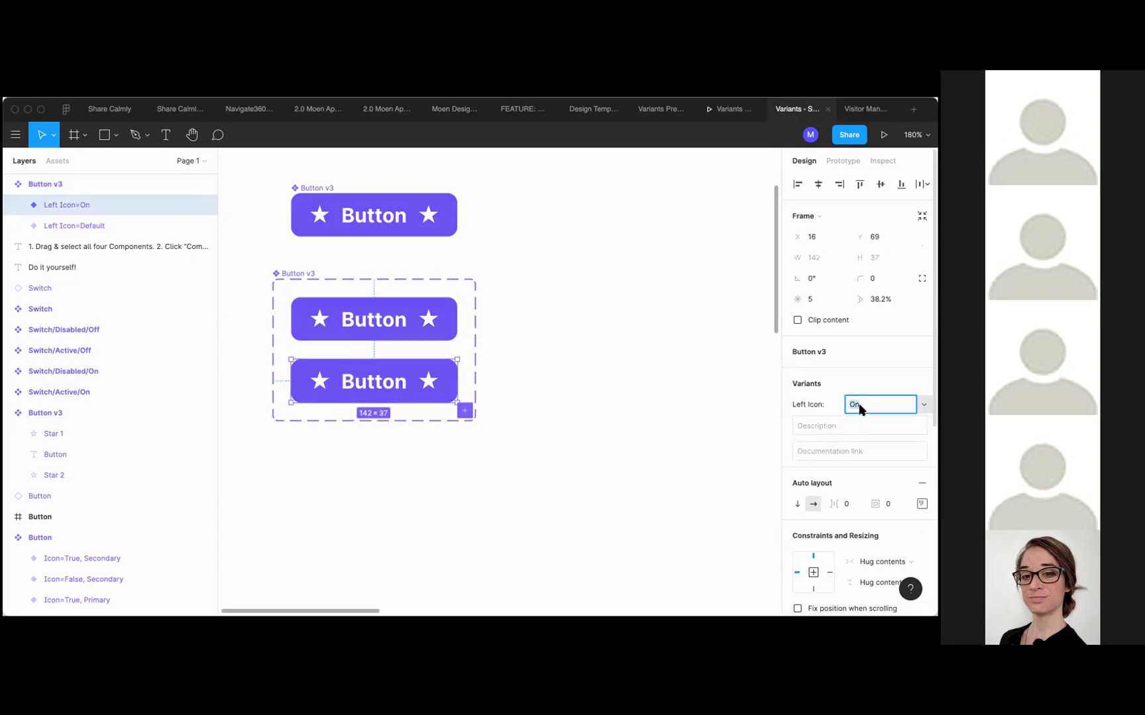
key("Return")
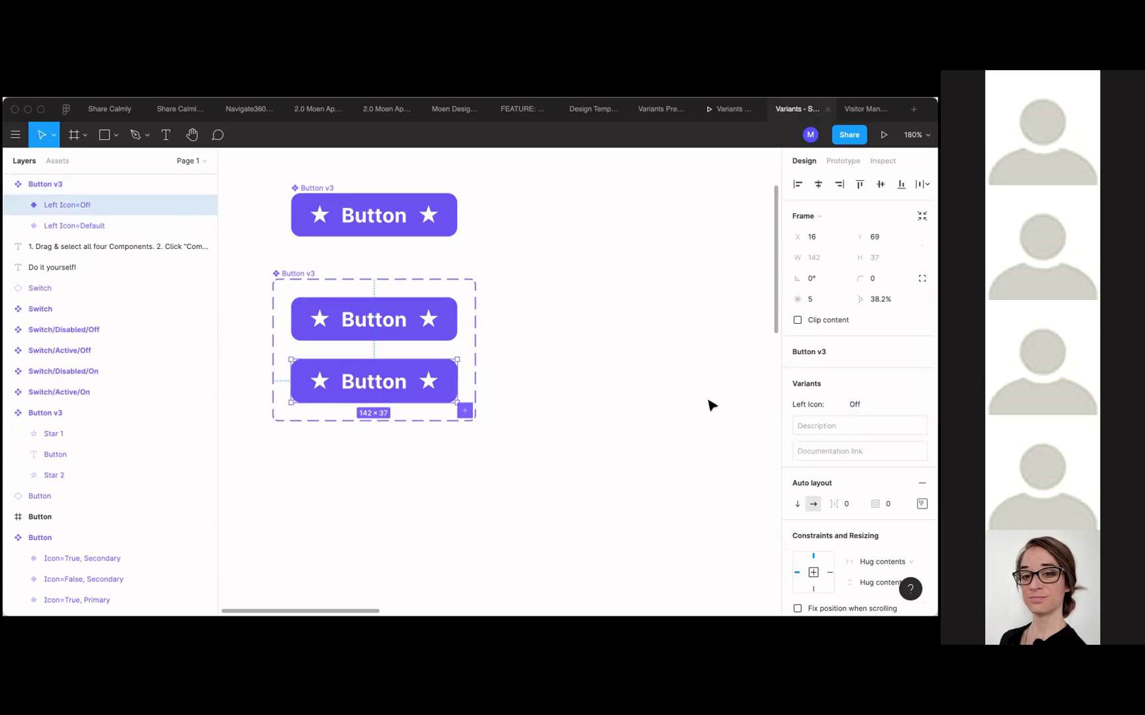
Step: Hide the star before the label in the Left Icon=Off variant
double_click(320, 386)
double_click(322, 384)
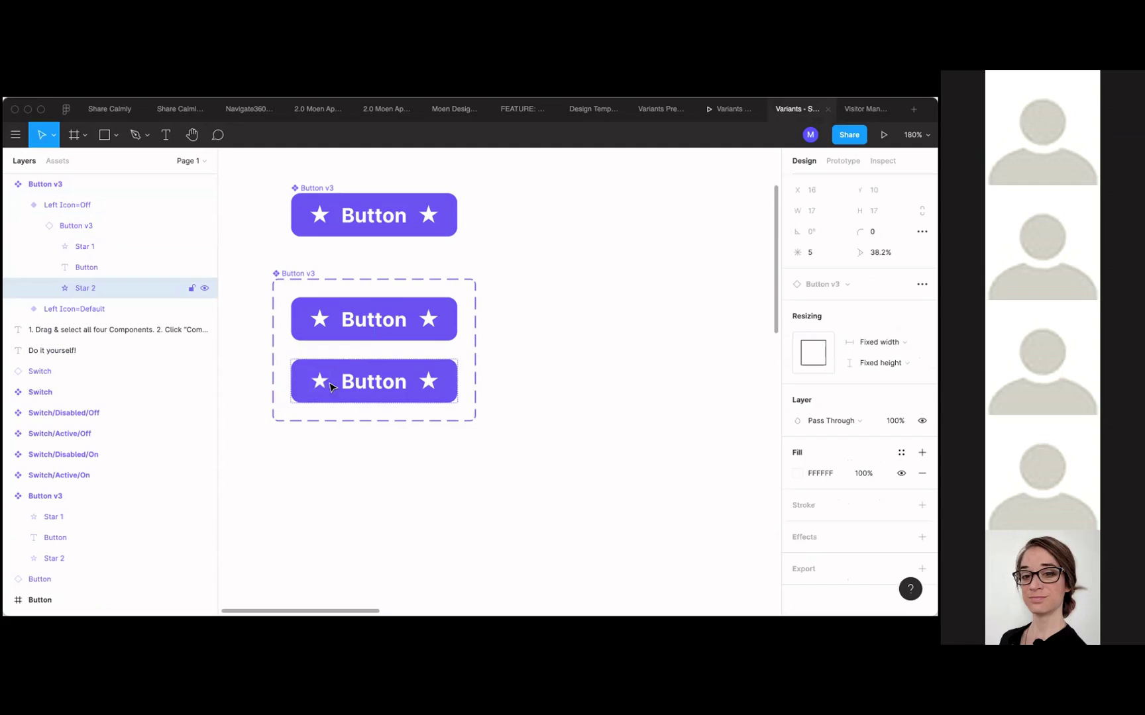
key("super+shift+h")
left_click(273, 442)
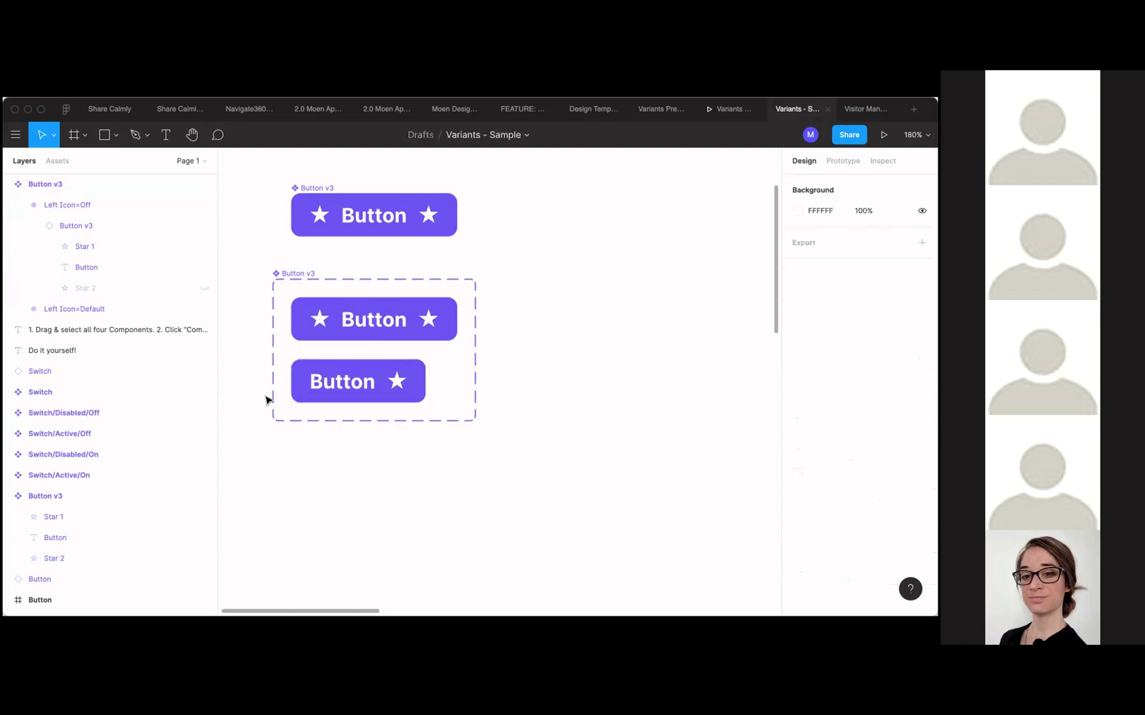
Step: Set the first variant's Left Icon value to On
left_click(360, 322)
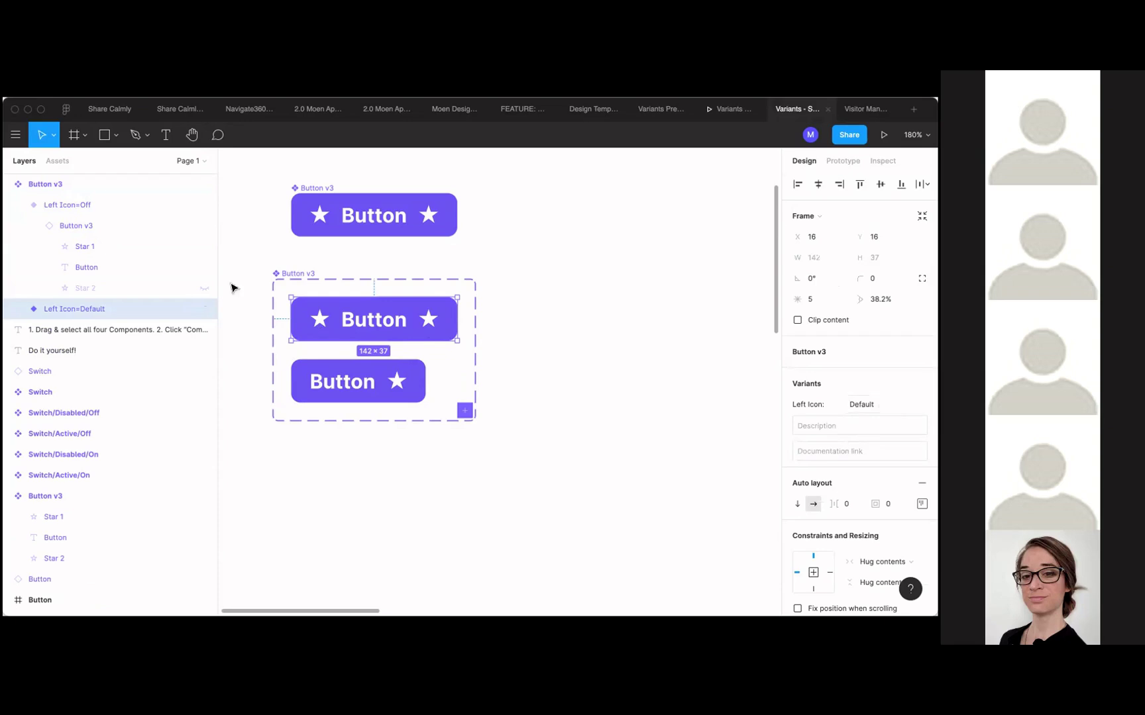
left_click(887, 405)
type("Off")
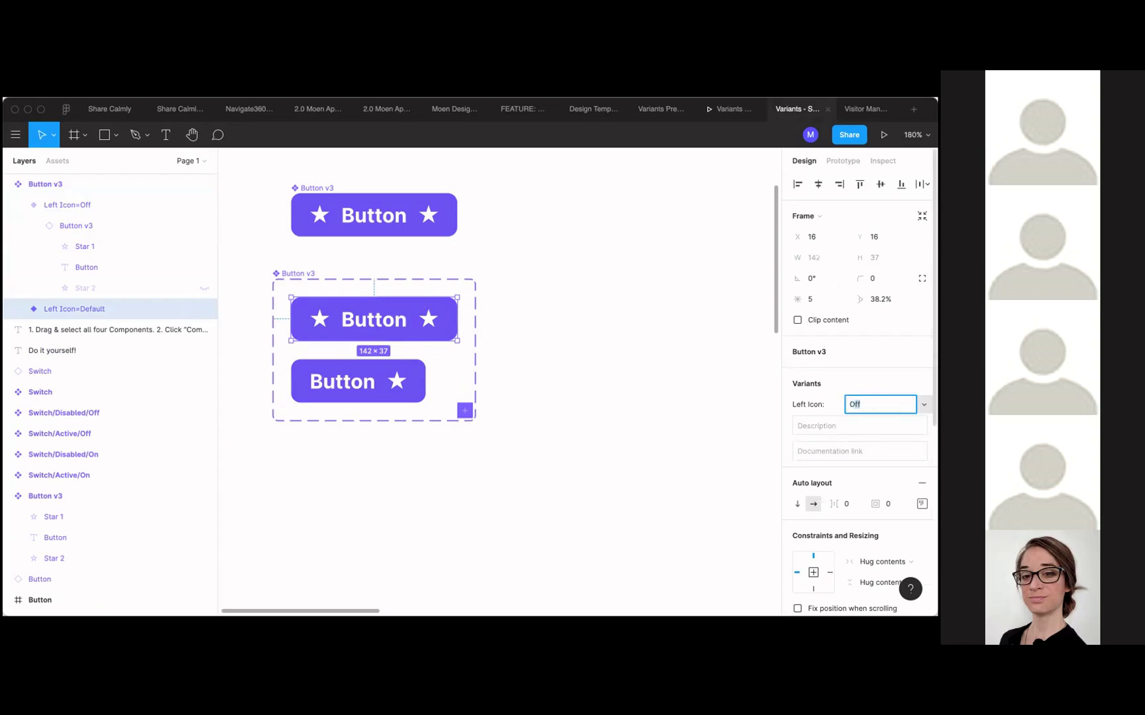
key("Return")
left_click(503, 520)
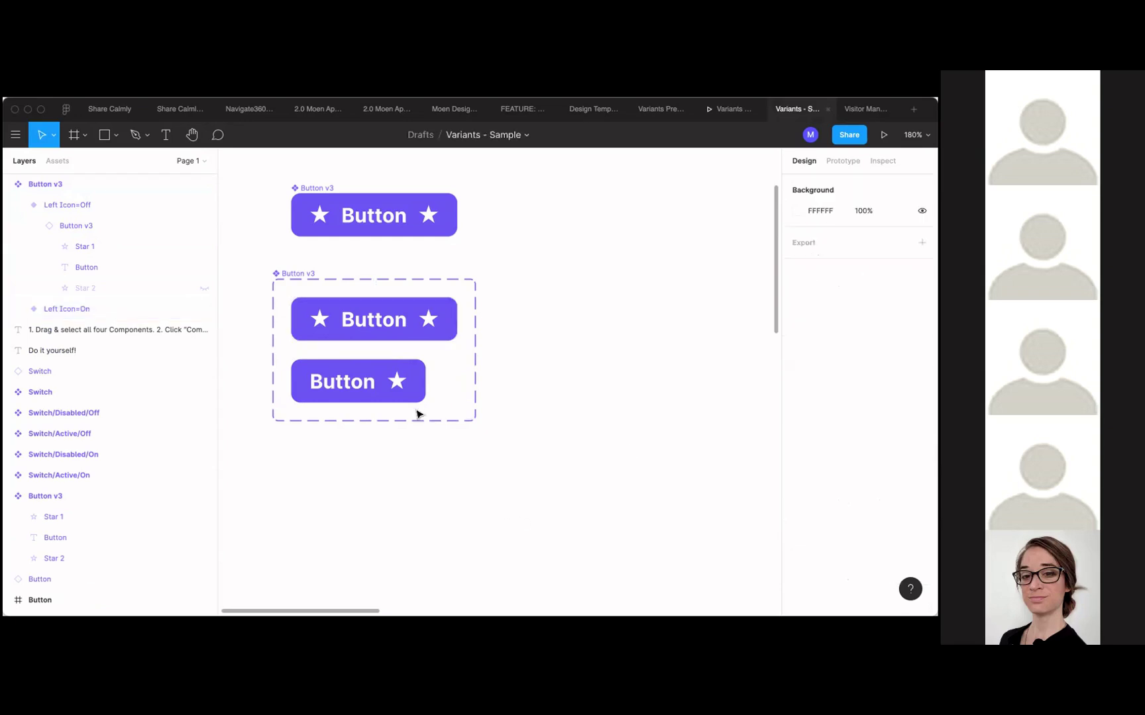
Step: Add a third variant to the Button v3 component set
left_click(290, 269)
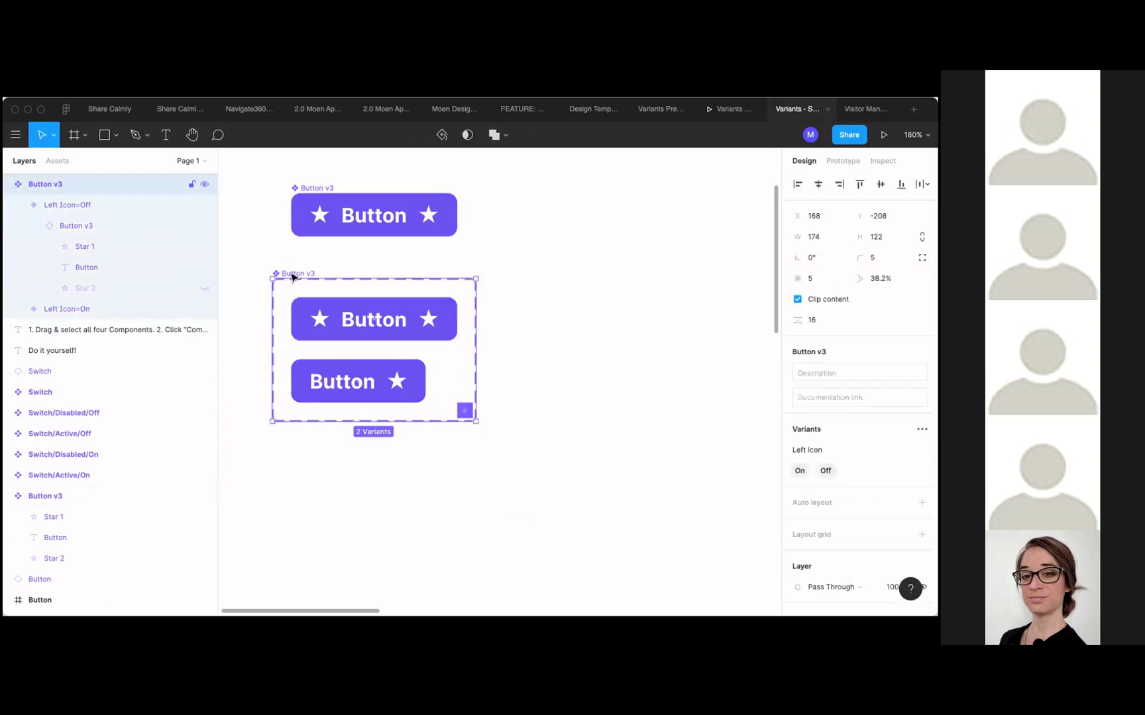
left_click(464, 412)
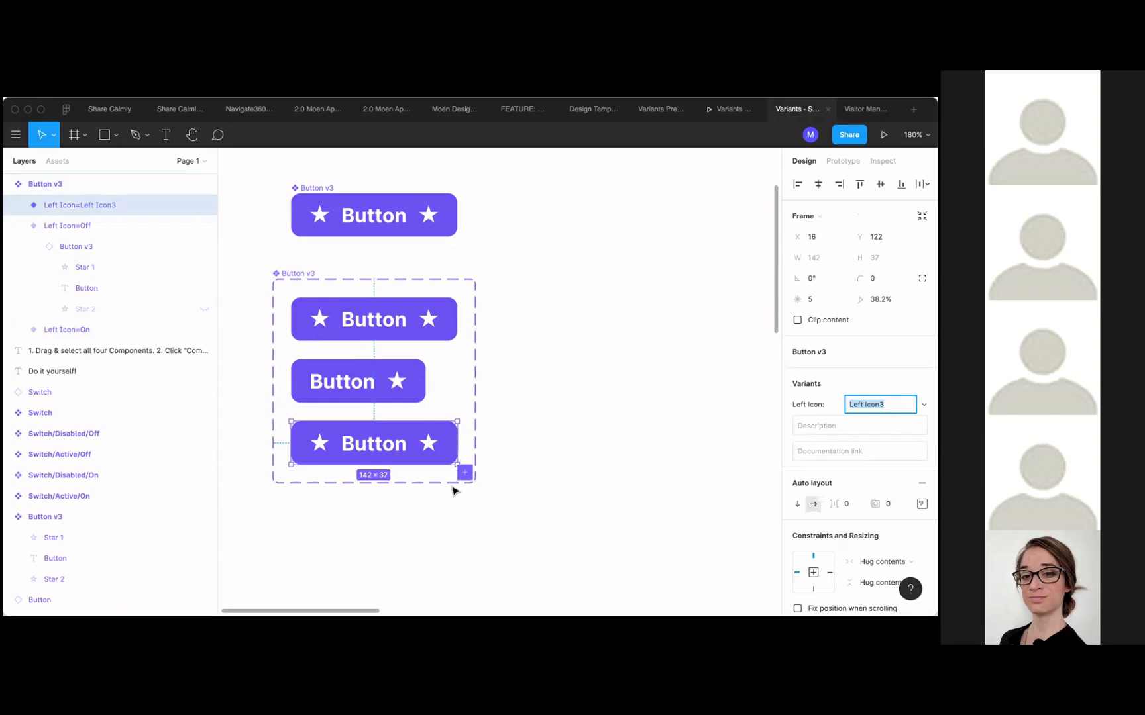
scroll(454, 489, "down", 1)
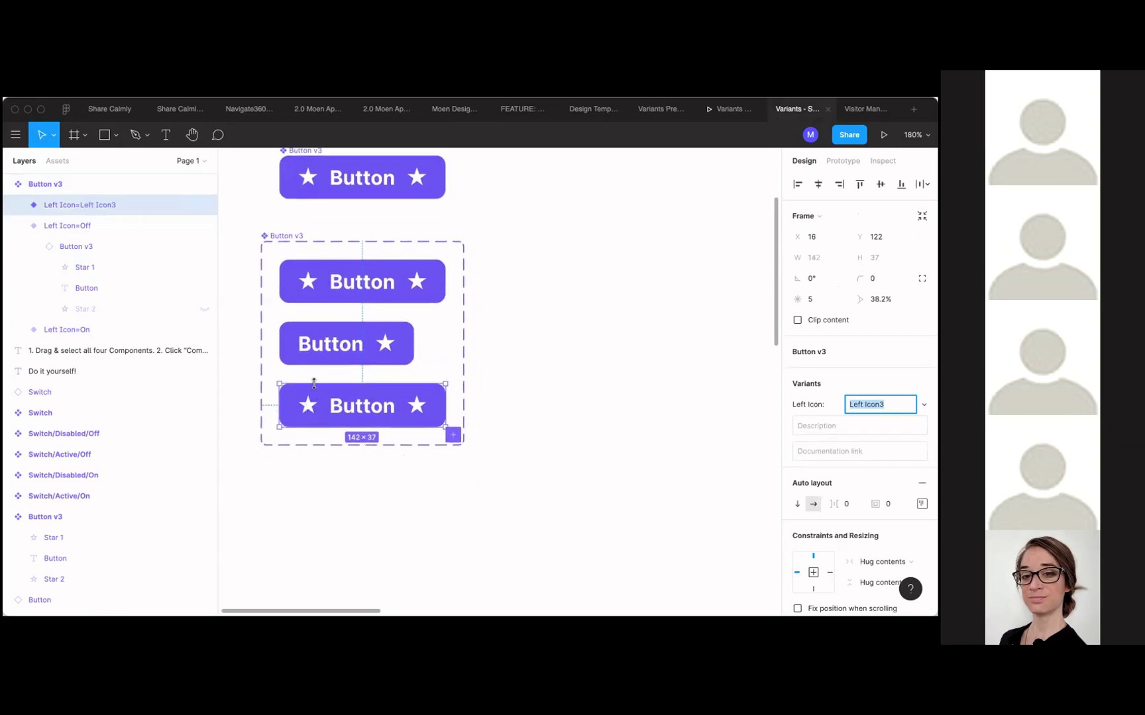
Step: Add a new variant property named Right Icon to the Button v3 component set
left_click(431, 548)
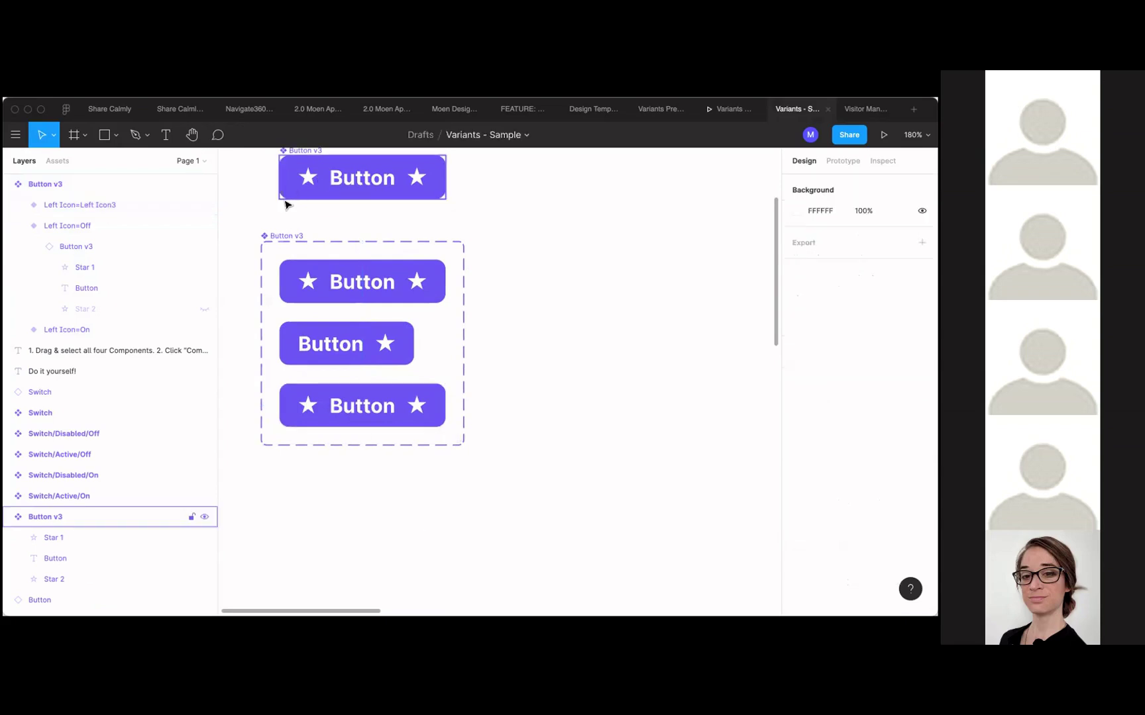
left_click(291, 235)
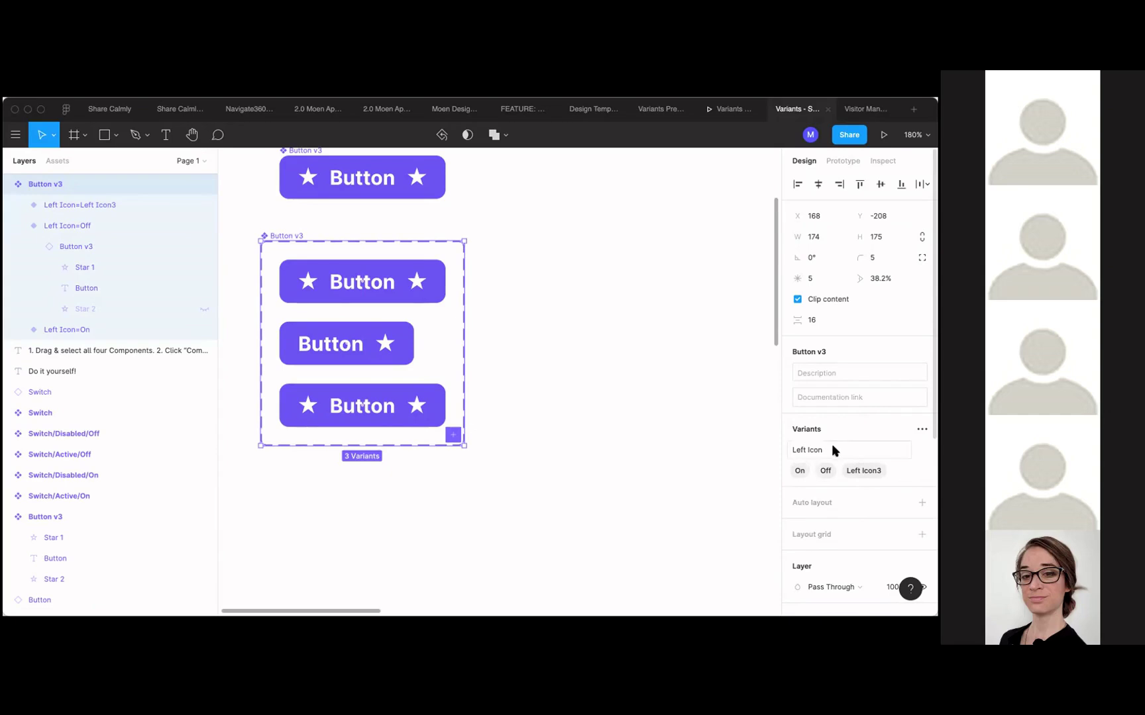
left_click(922, 430)
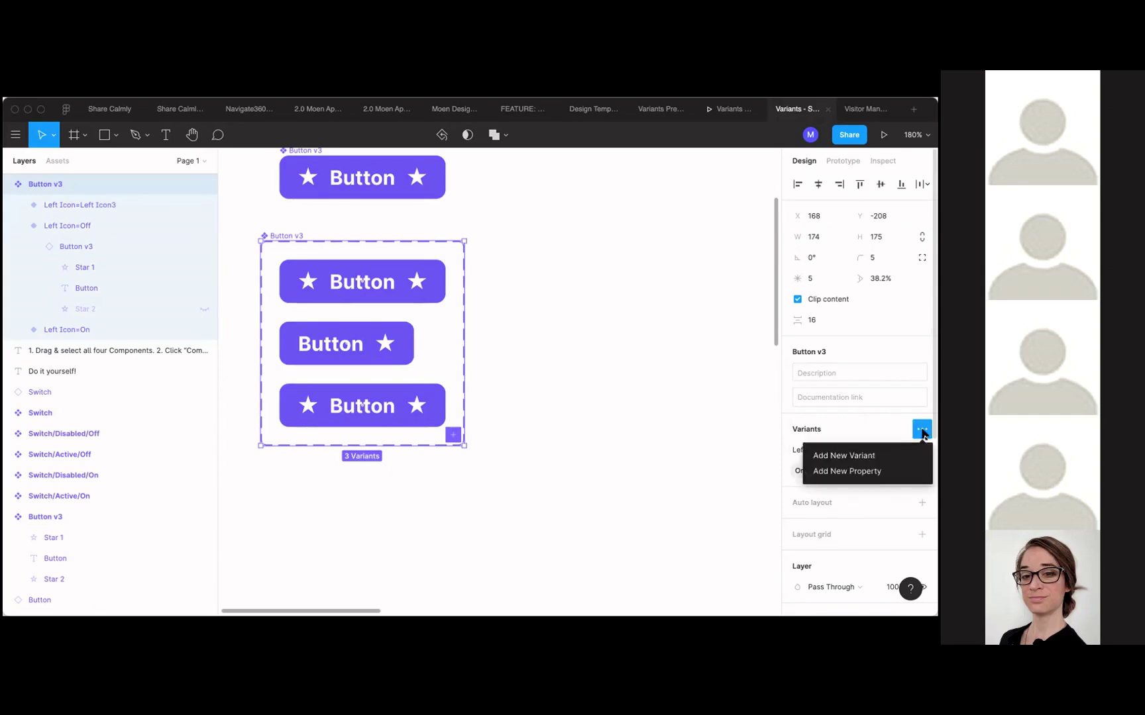
left_click(871, 471)
type("Right Icon")
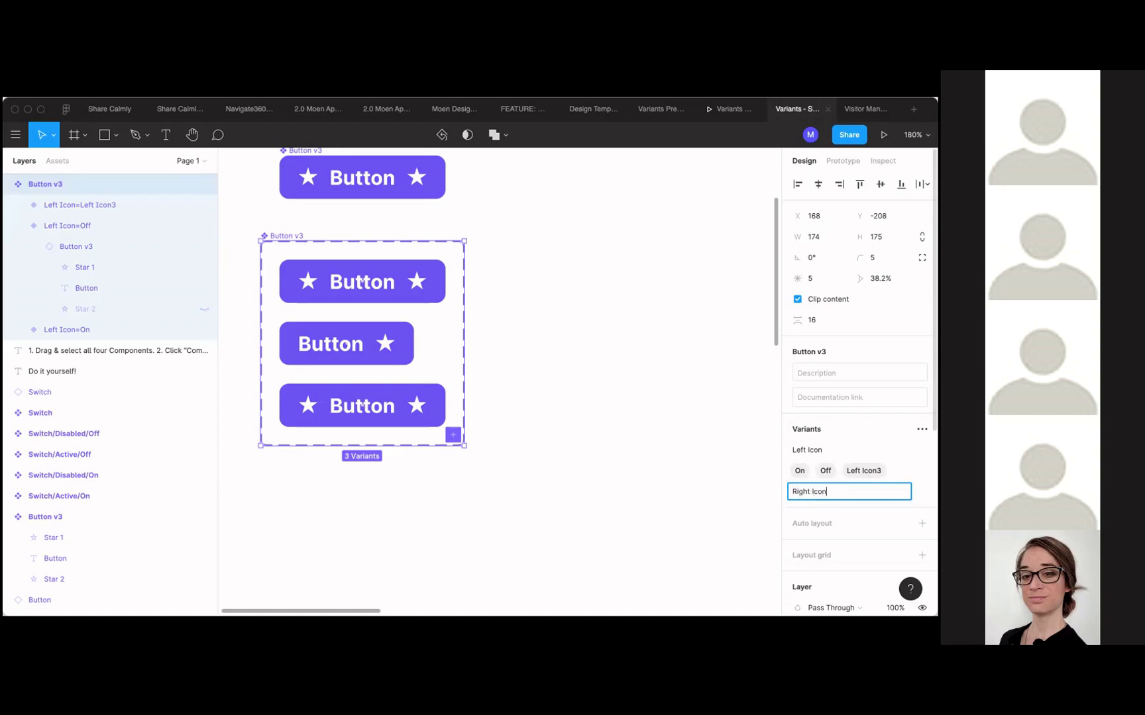
key("Return")
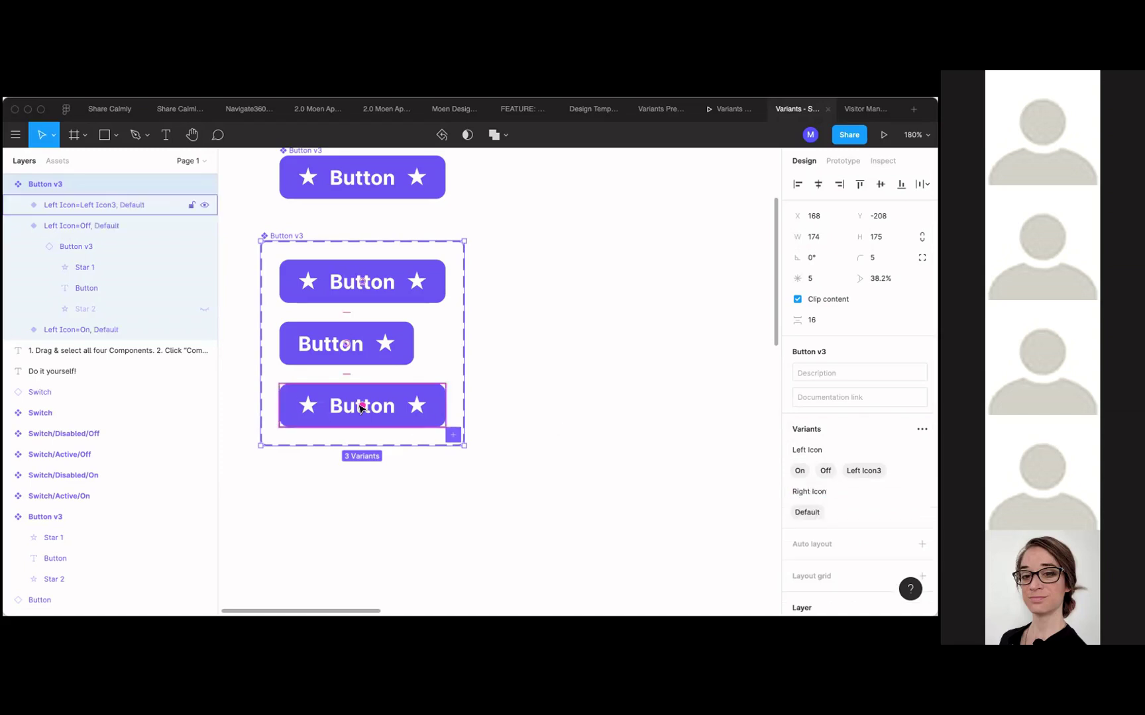
Step: Set the third variant's Left Icon value to On and its Right Icon value to Off
left_click(378, 592)
left_click(347, 418)
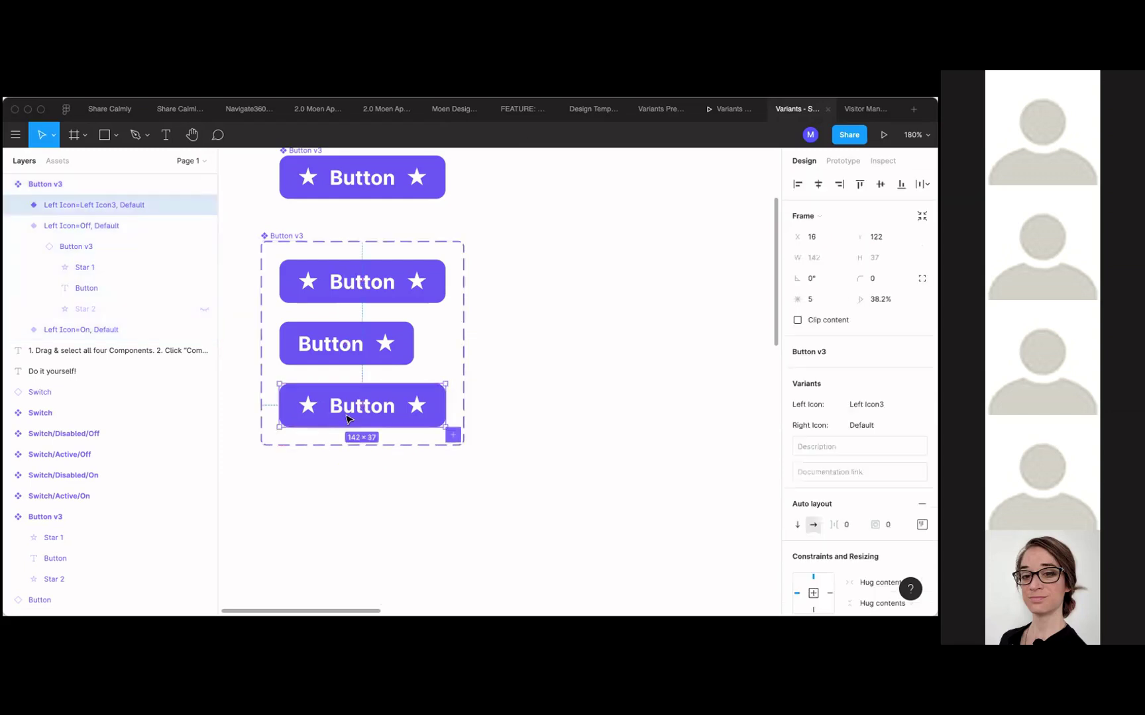
left_click(886, 404)
type("On")
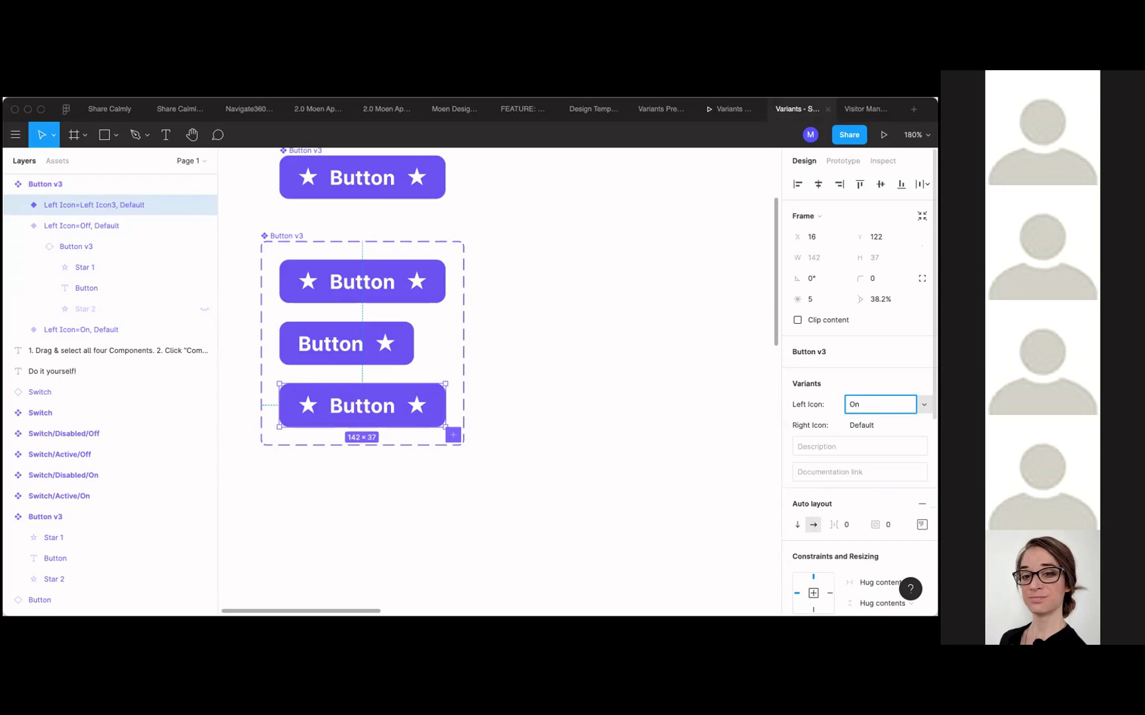
key("Return")
left_click(882, 424)
type("Off")
key("Return")
left_click(527, 480)
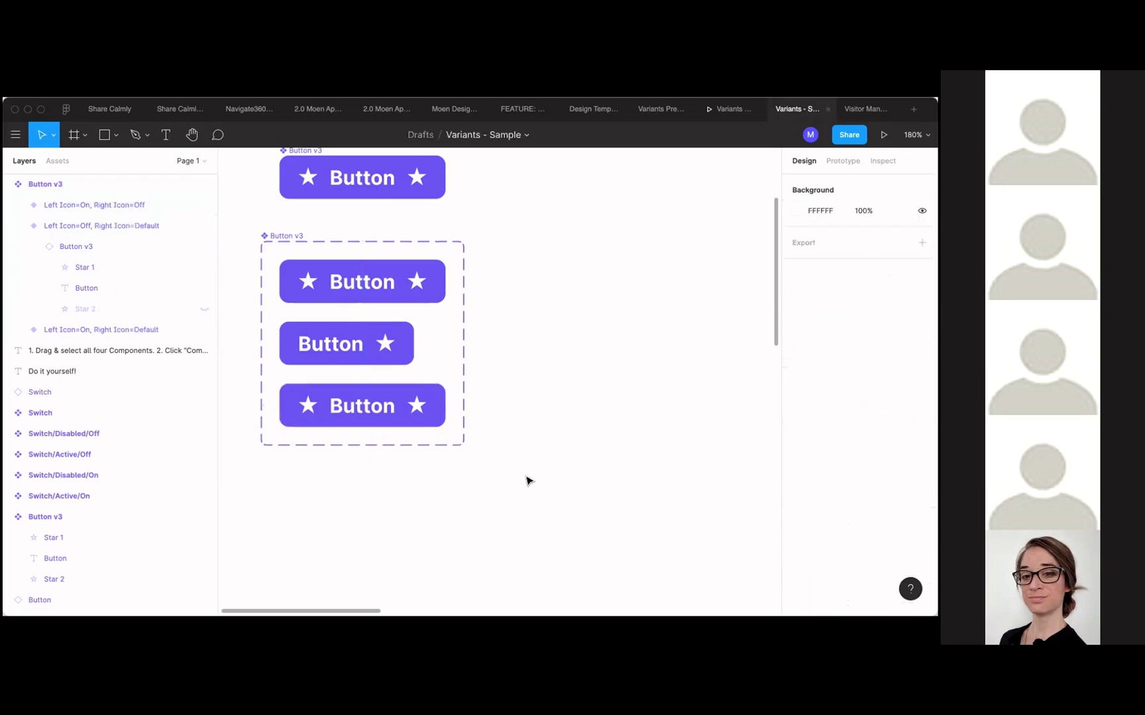
Step: Hide the star after the label in the third variant
left_click(421, 412)
double_click(421, 412)
double_click(421, 412)
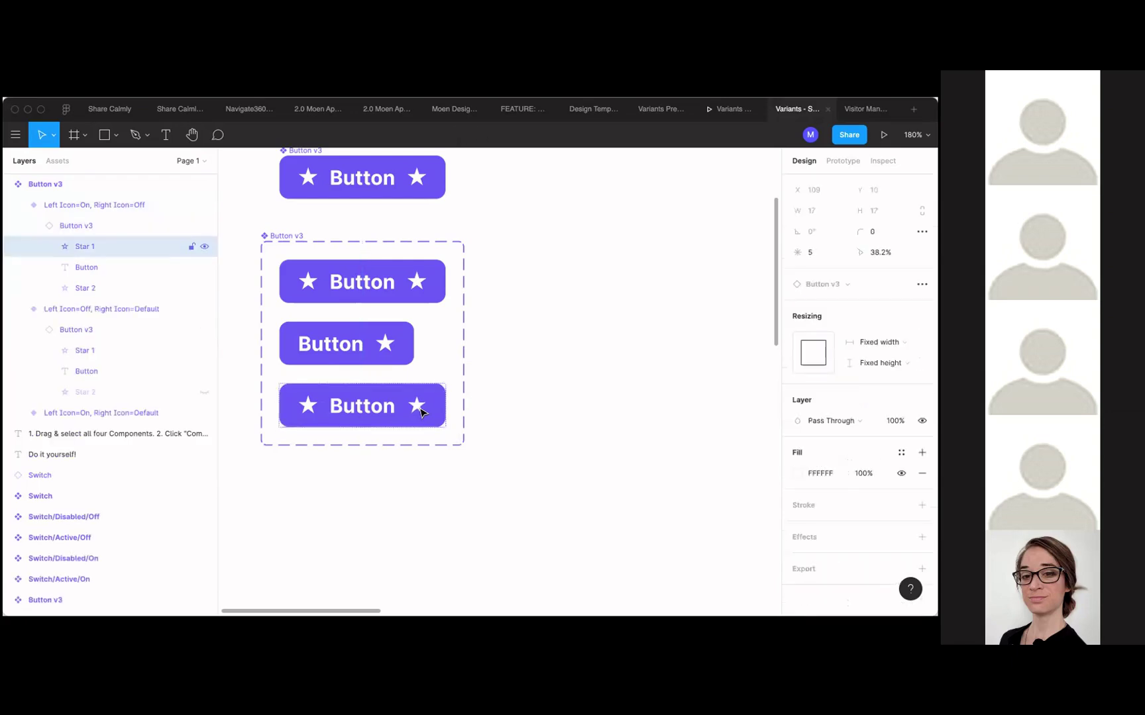
key("ctrl+shift+h")
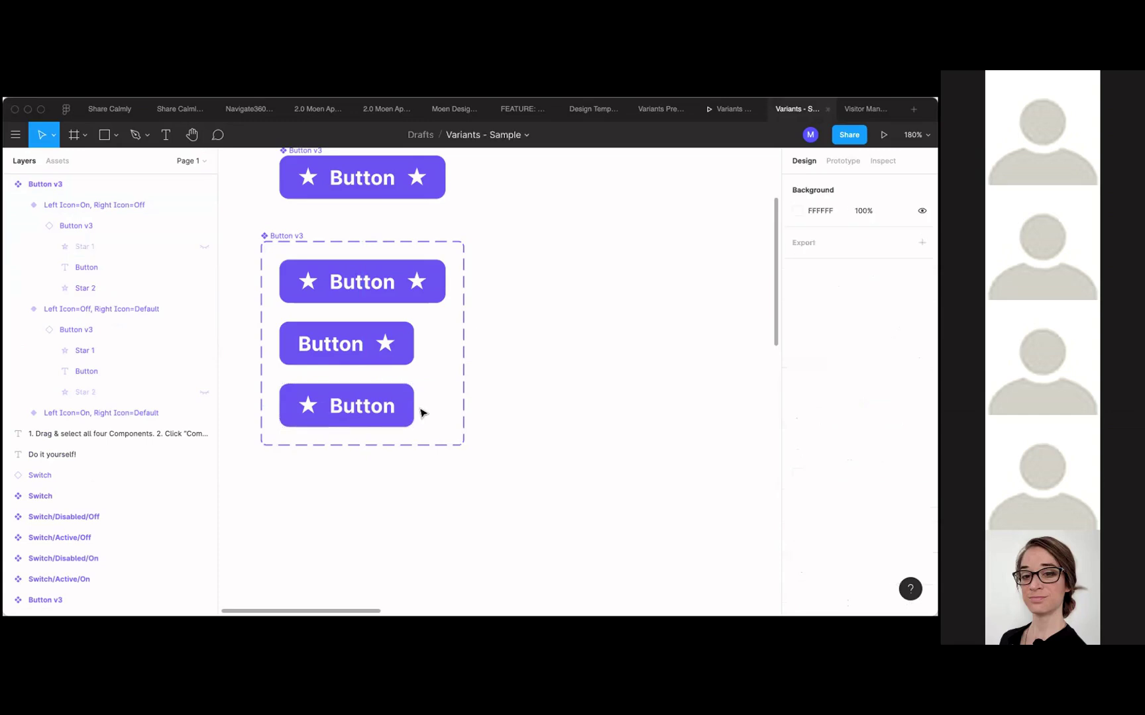
Step: Add a fourth variant to the Button v3 set with both Right Icon and Left Icon set to Off
scroll(437, 501, "down", 1)
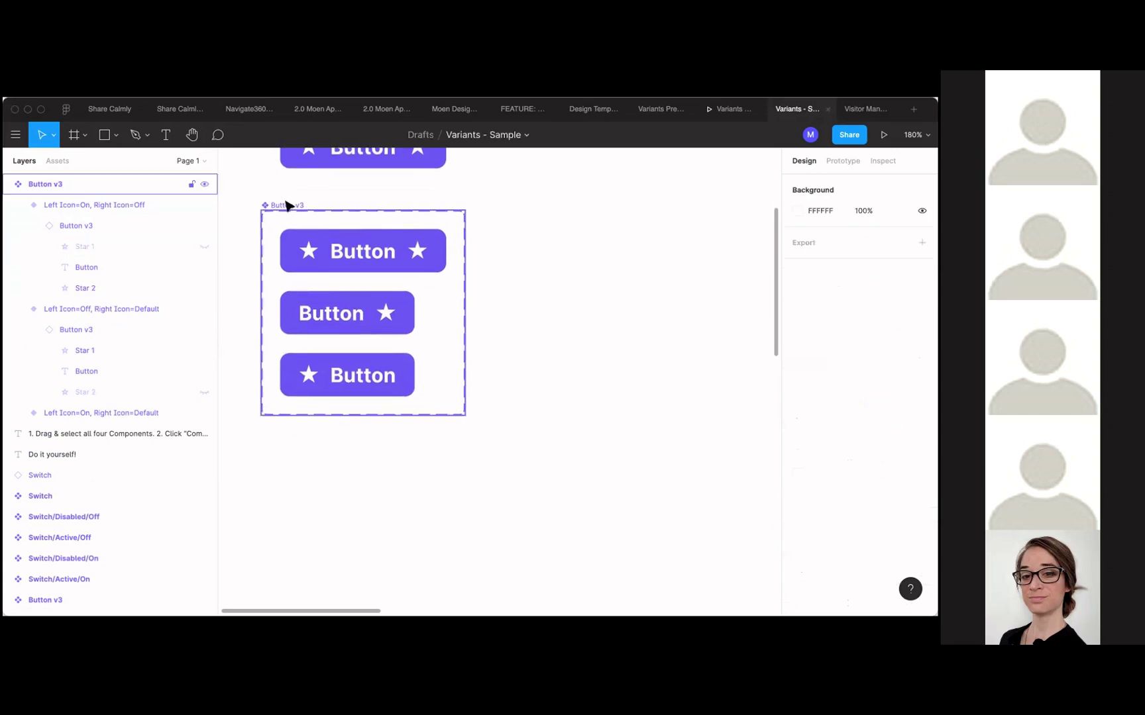
left_click(288, 205)
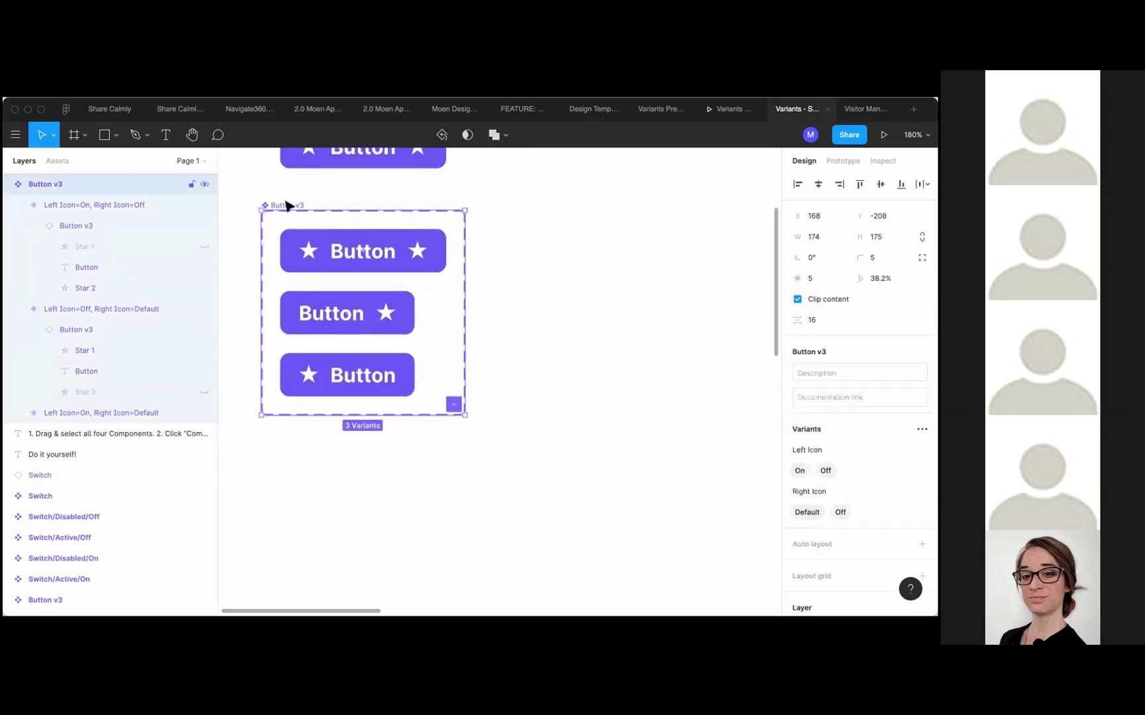
left_click(454, 405)
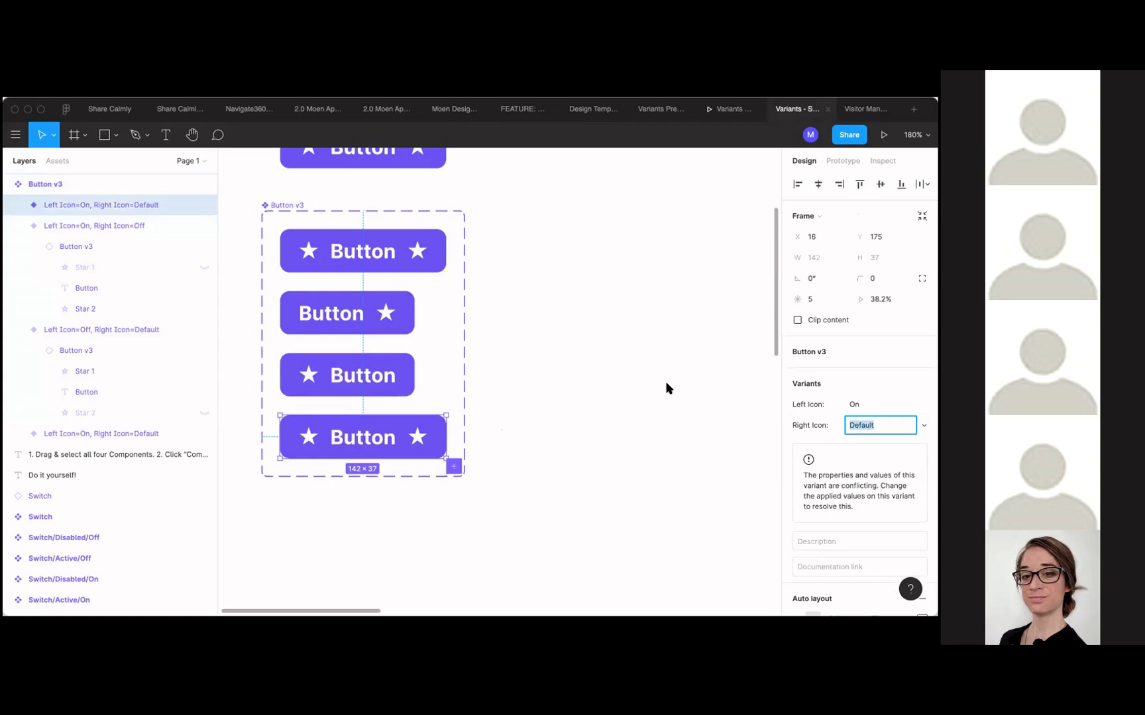
type("Off")
key("Return")
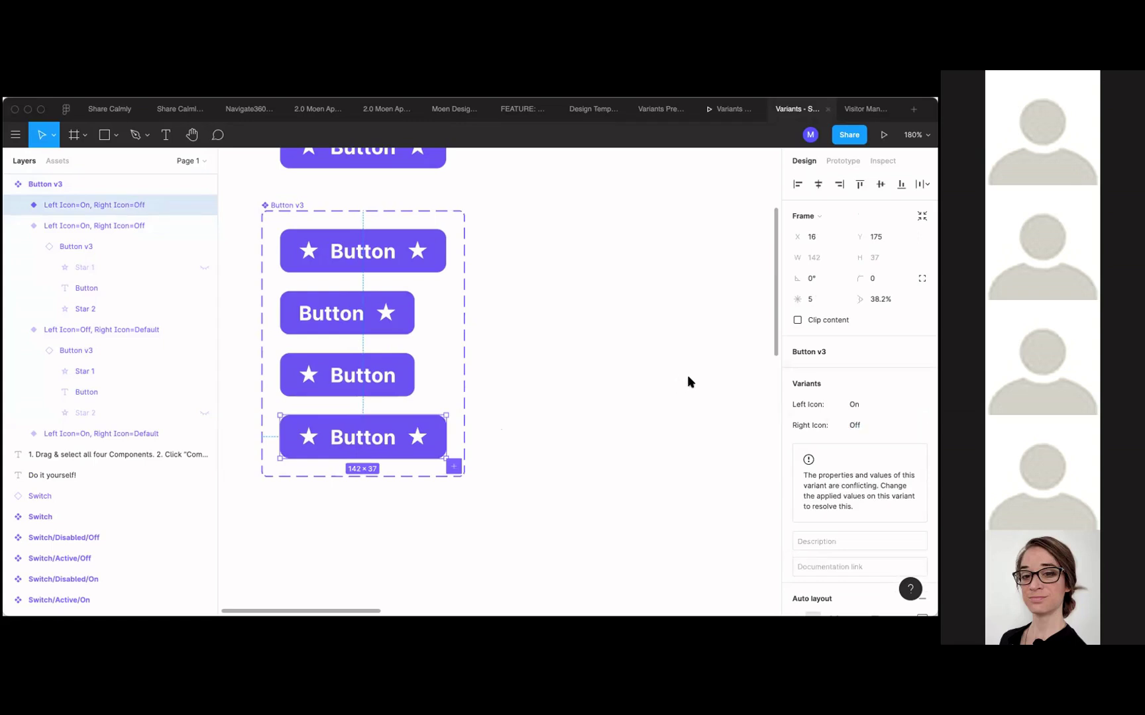
left_click(853, 403)
type("Off")
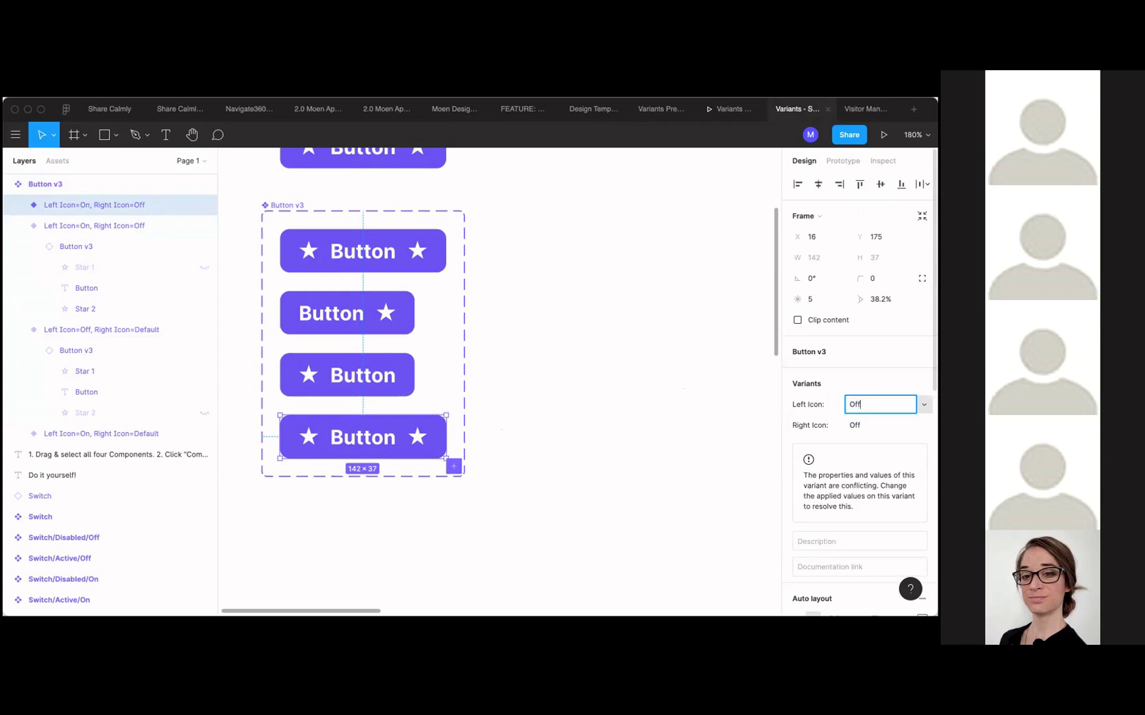
key("Return")
Step: Hide both stars in the fourth variant so only its label shows
double_click(420, 445)
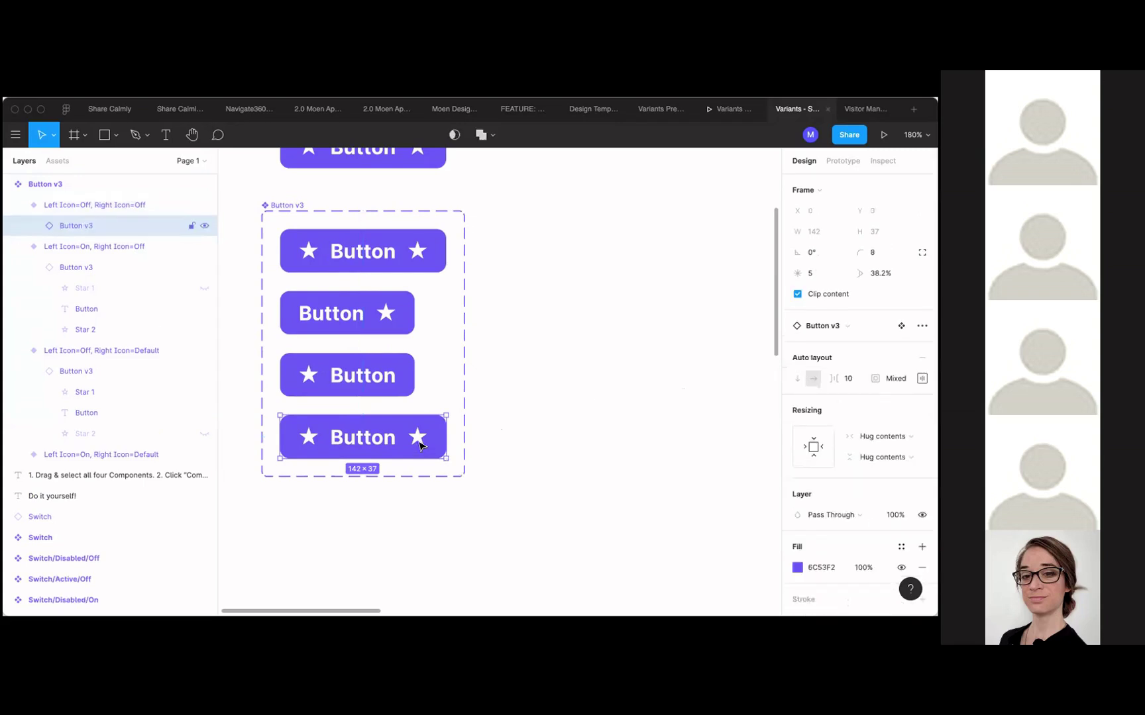
double_click(420, 446)
key("BackSpace")
double_click(310, 445)
double_click(310, 446)
key("BackSpace")
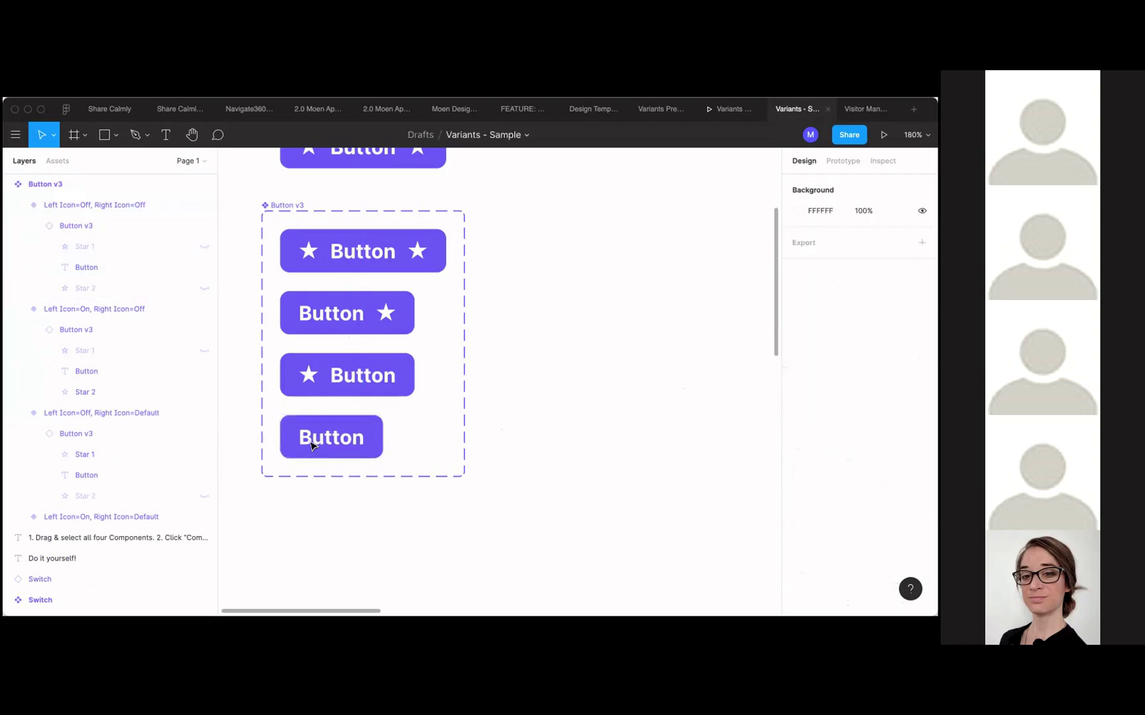
Step: Place an instance of the first Button v3 variant on the canvas beside the component set
scroll(311, 446, "down", 5)
scroll(383, 413, "up", 5)
left_click(537, 354)
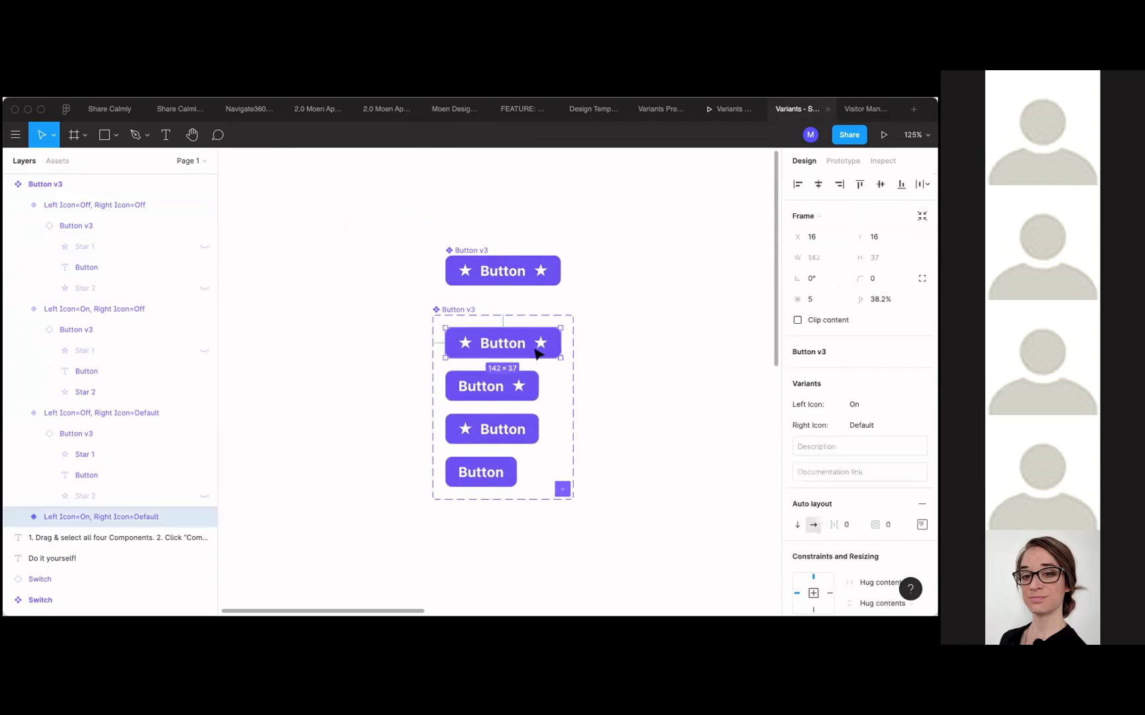
left_click_drag(540, 353, 339, 368)
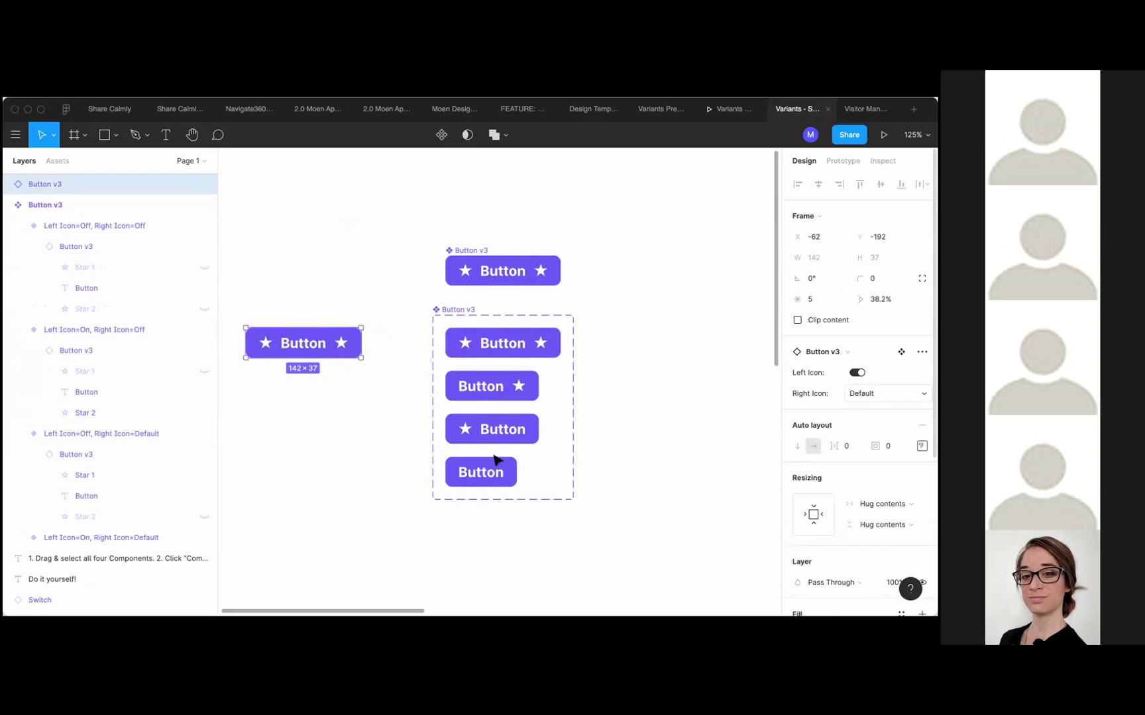
Step: Rename the component set's Right Icon value Default to On
left_click(472, 557)
left_click(457, 309)
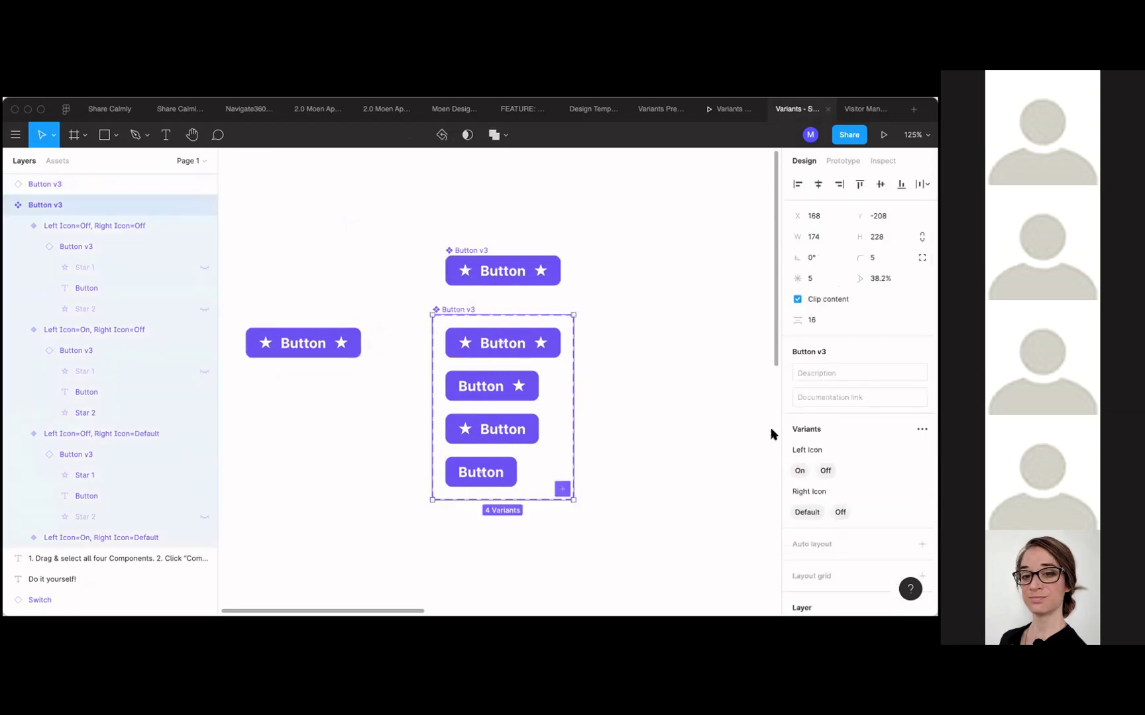
double_click(807, 512)
type("On")
key("Return")
left_click(353, 490)
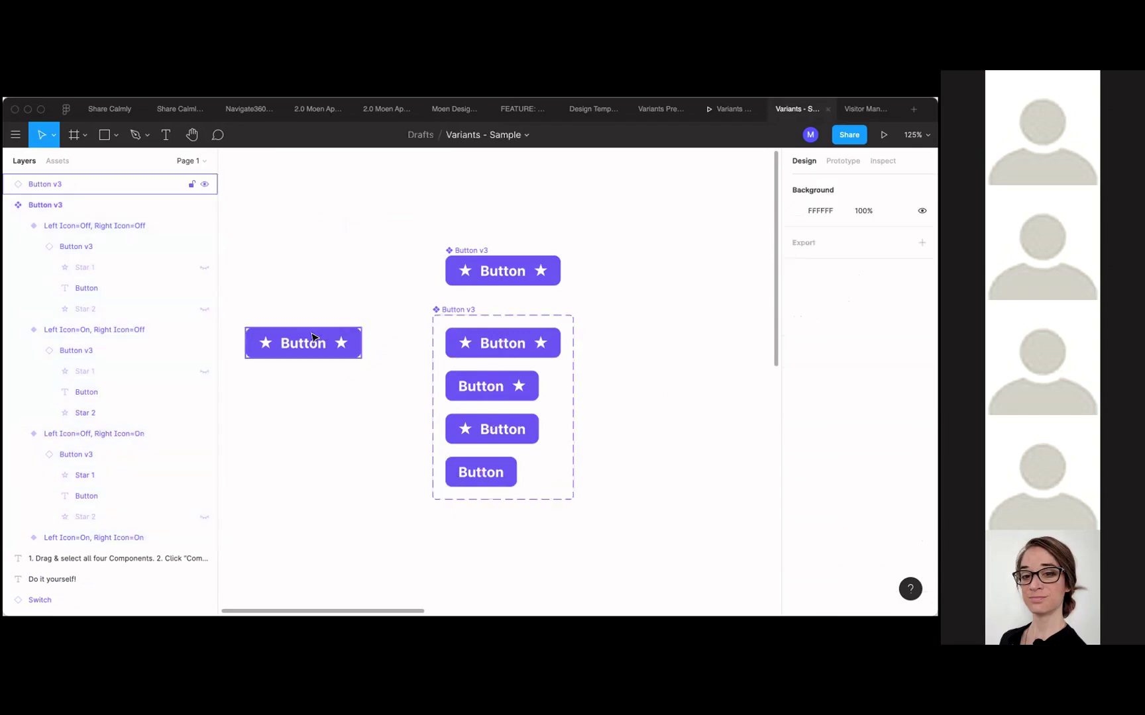
Step: Test the Left Icon and Right Icon switches on the Button v3 instance, leaving both on
left_click(305, 343)
left_click(857, 373)
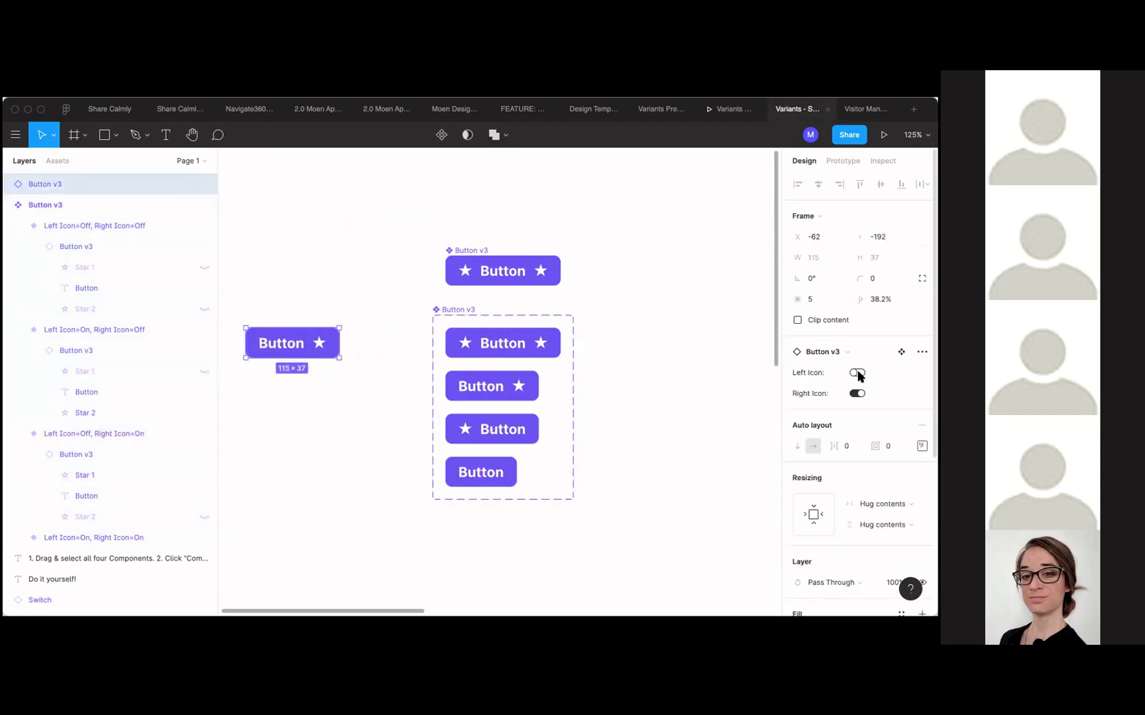
left_click(857, 394)
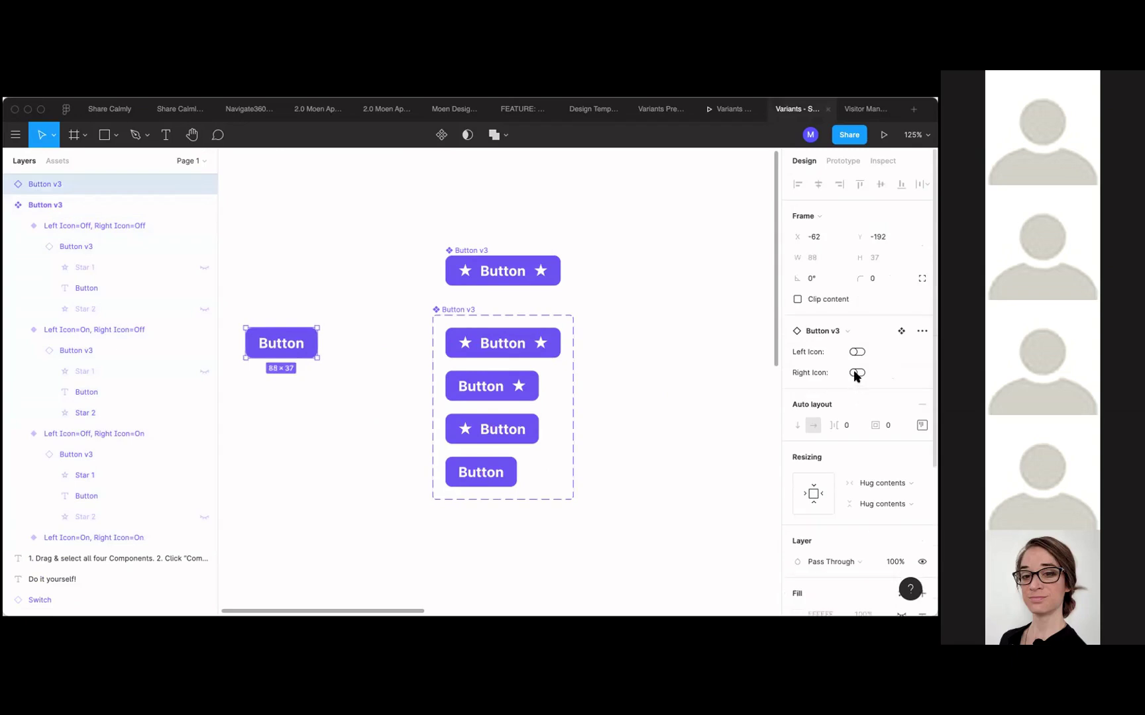
left_click(854, 373)
left_click(856, 373)
left_click(856, 373)
left_click(857, 394)
left_click(856, 373)
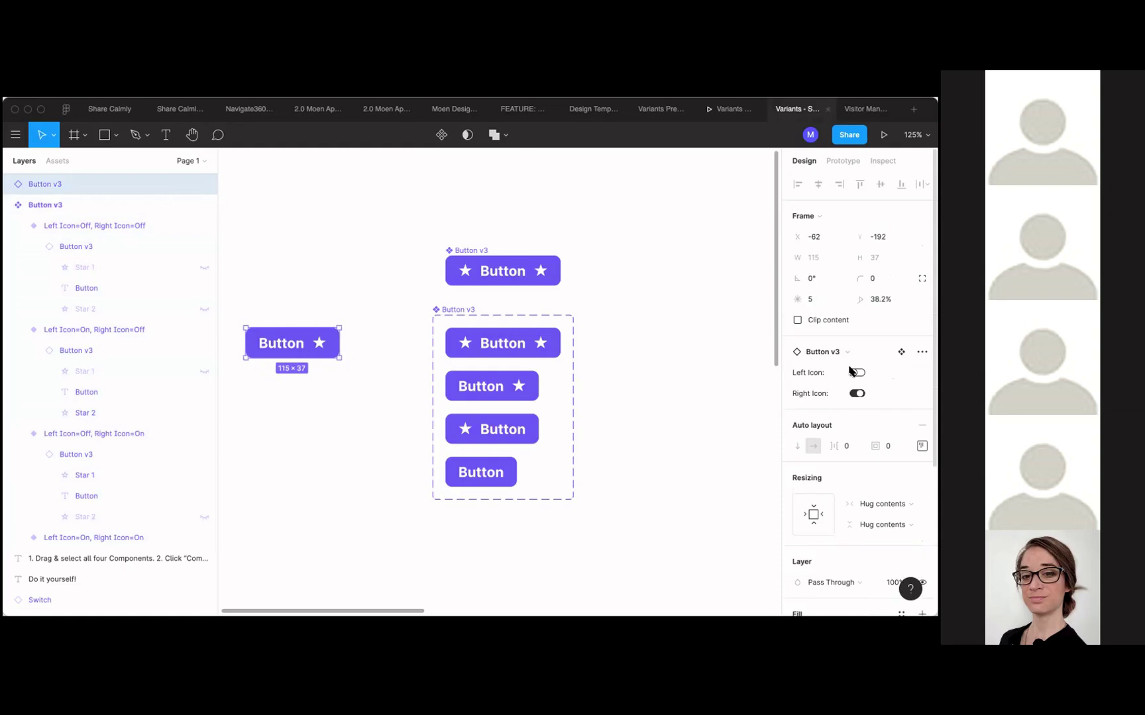
left_click(856, 373)
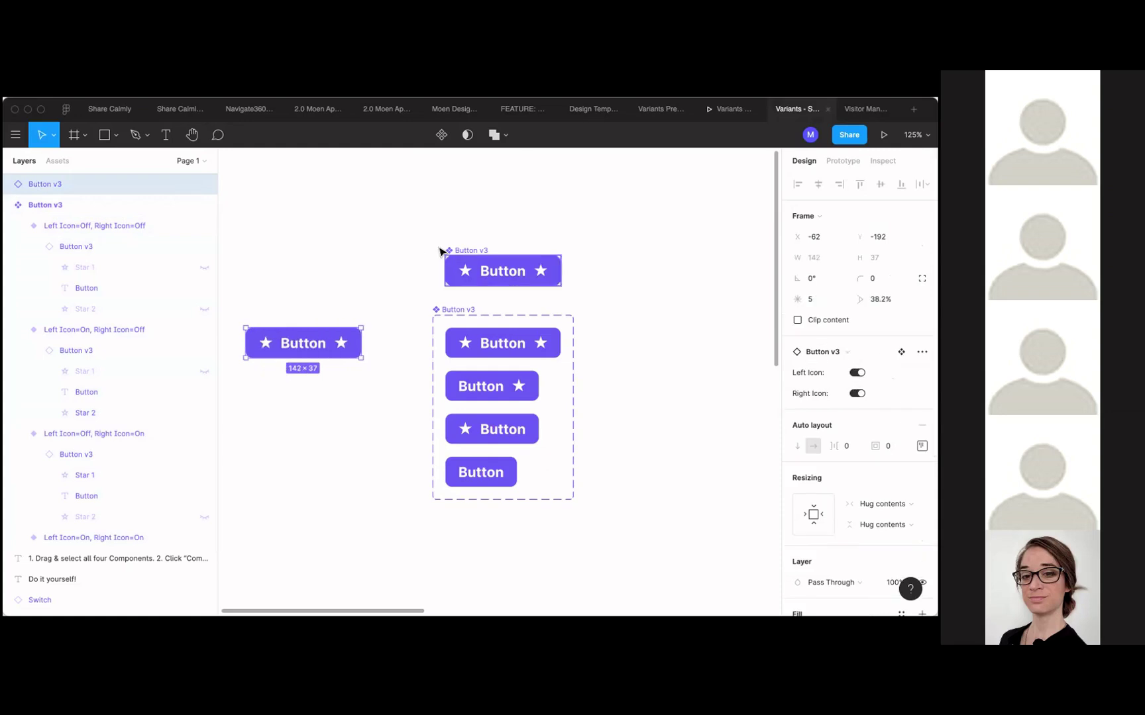
Step: Examine the label text layers in the master Button v3 component and in its four variants
left_click(410, 257)
scroll(409, 257, "right", 3)
scroll(414, 285, "up", 3)
left_click(345, 311)
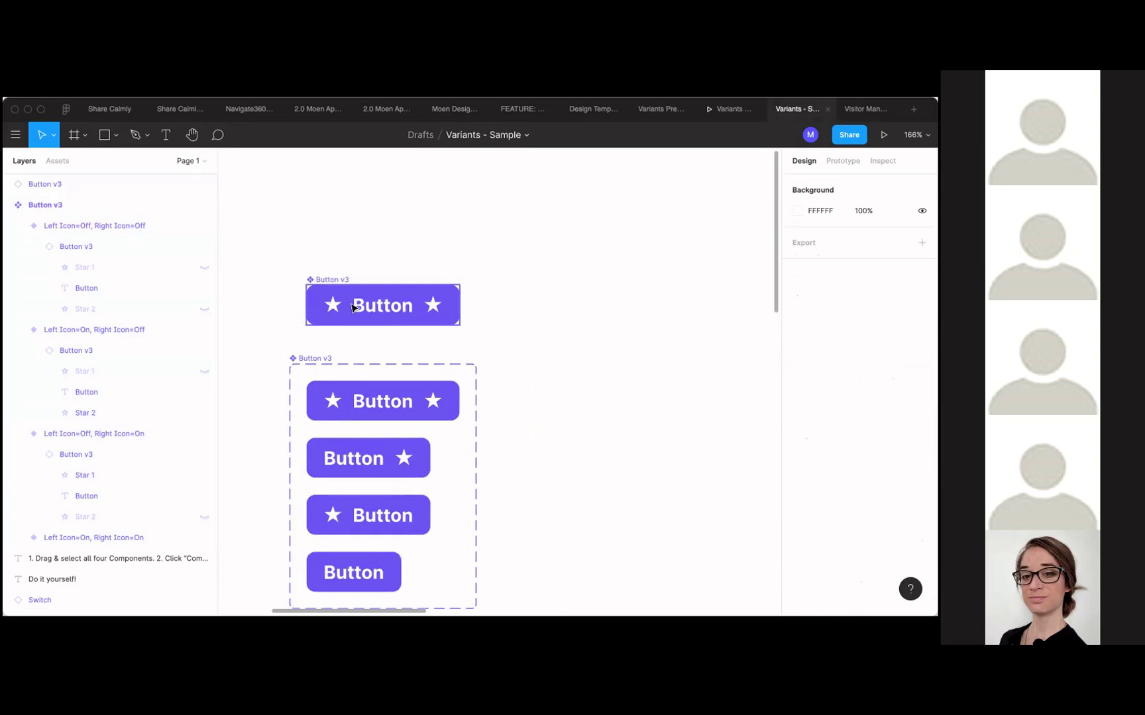
double_click(390, 306)
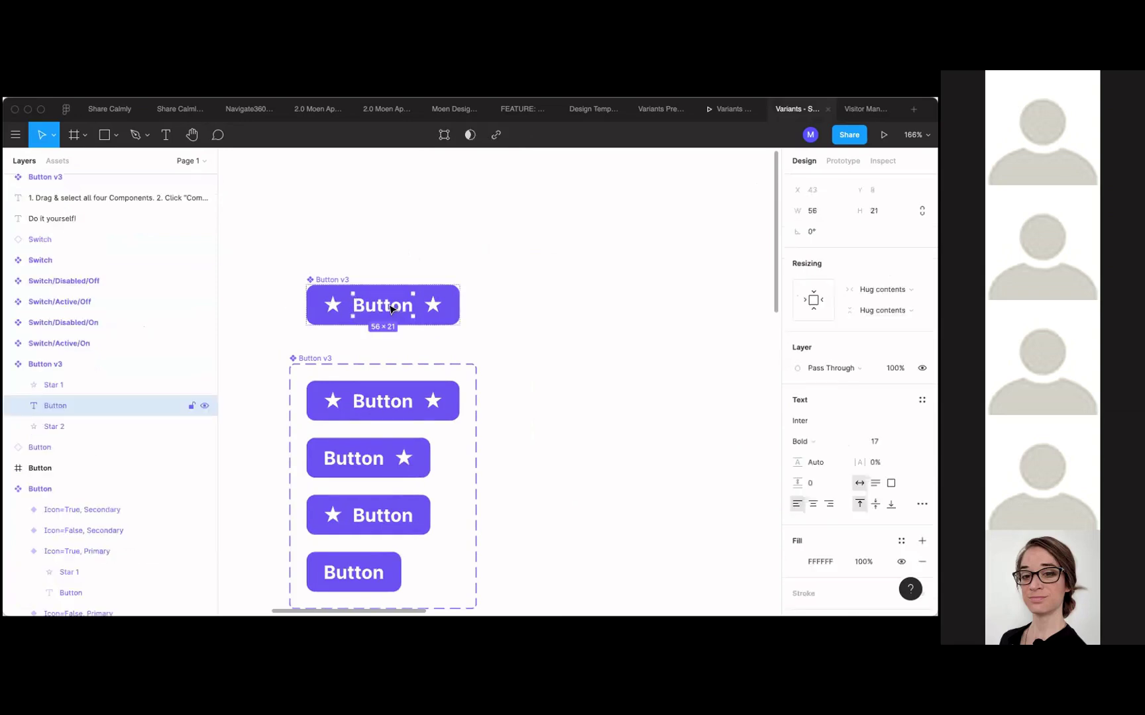
scroll(500, 412, "down", 2)
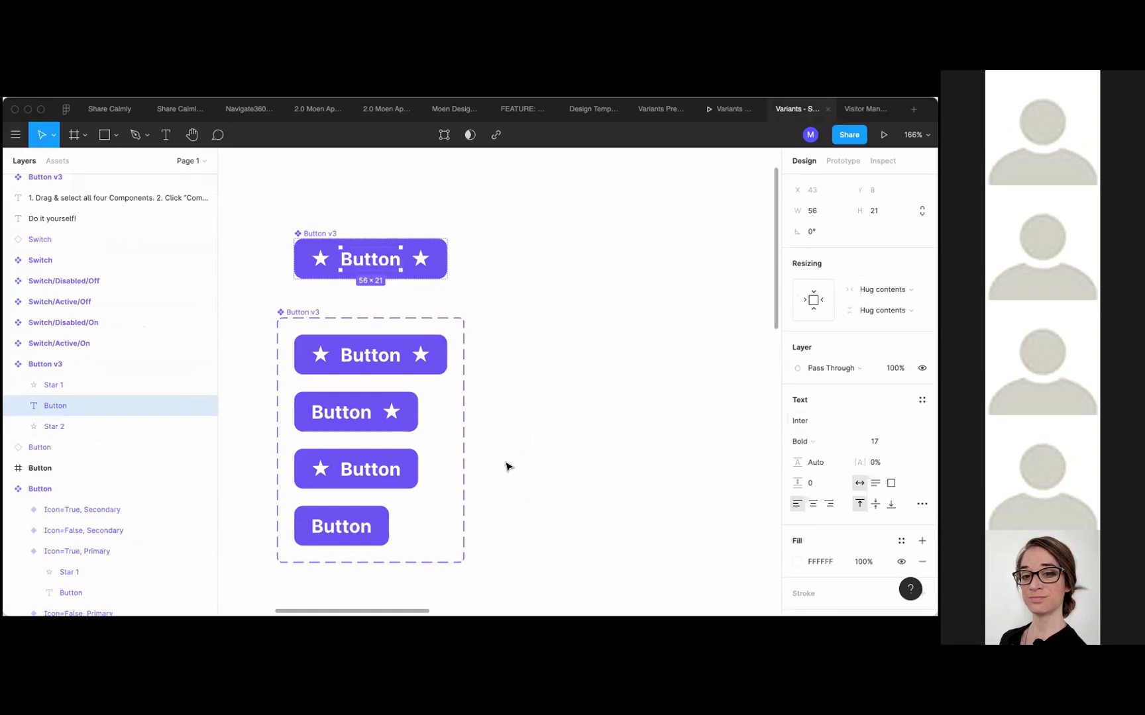
left_click(519, 439)
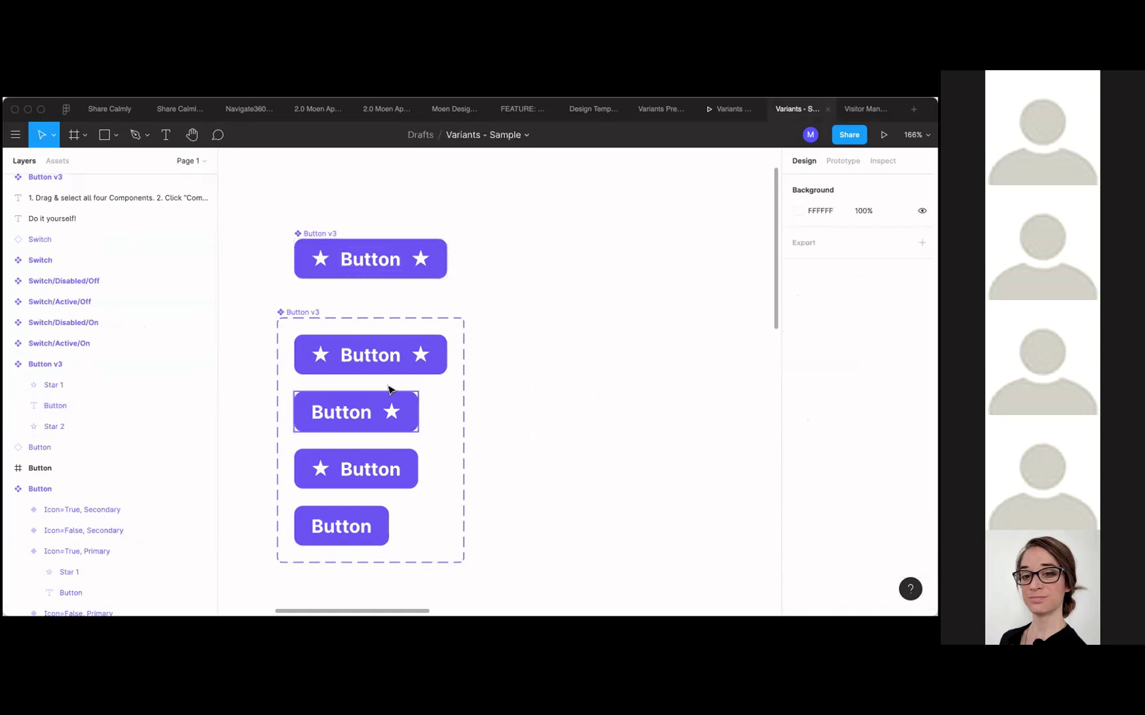
left_click(381, 365, "super")
left_click(365, 412, "shift+super")
left_click(359, 469, "shift+super")
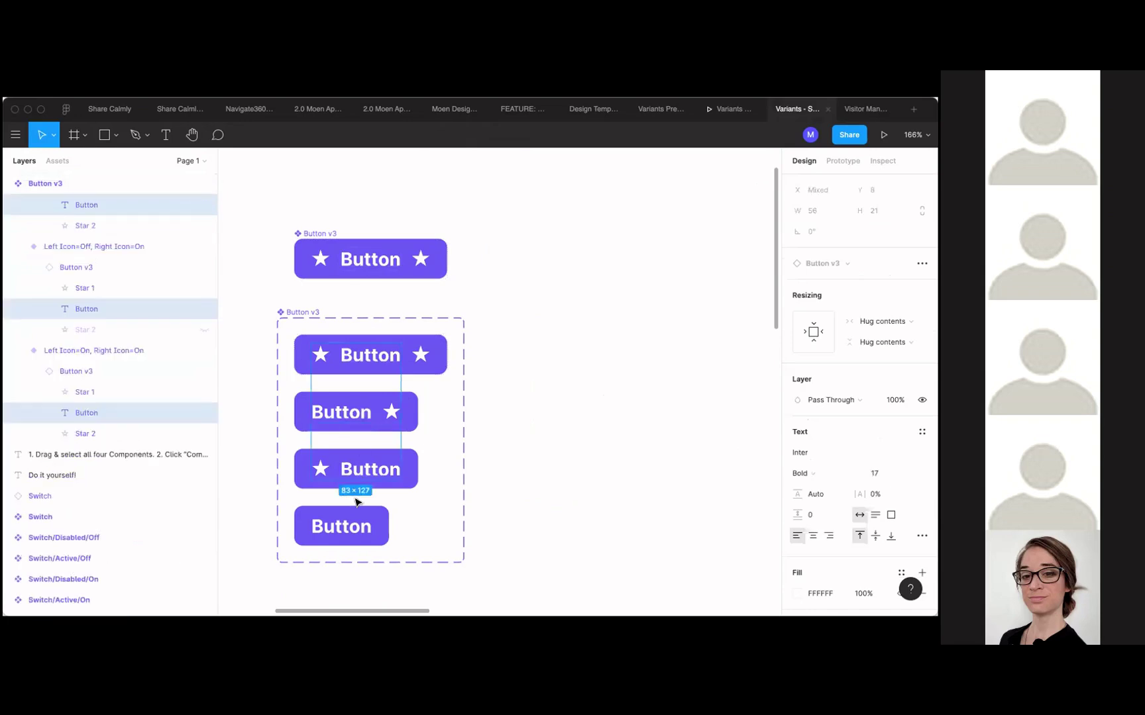
left_click(354, 520, "shift+super")
Step: Set the master Button v3 label to Regular weight and font size 24
left_click(370, 260, "super")
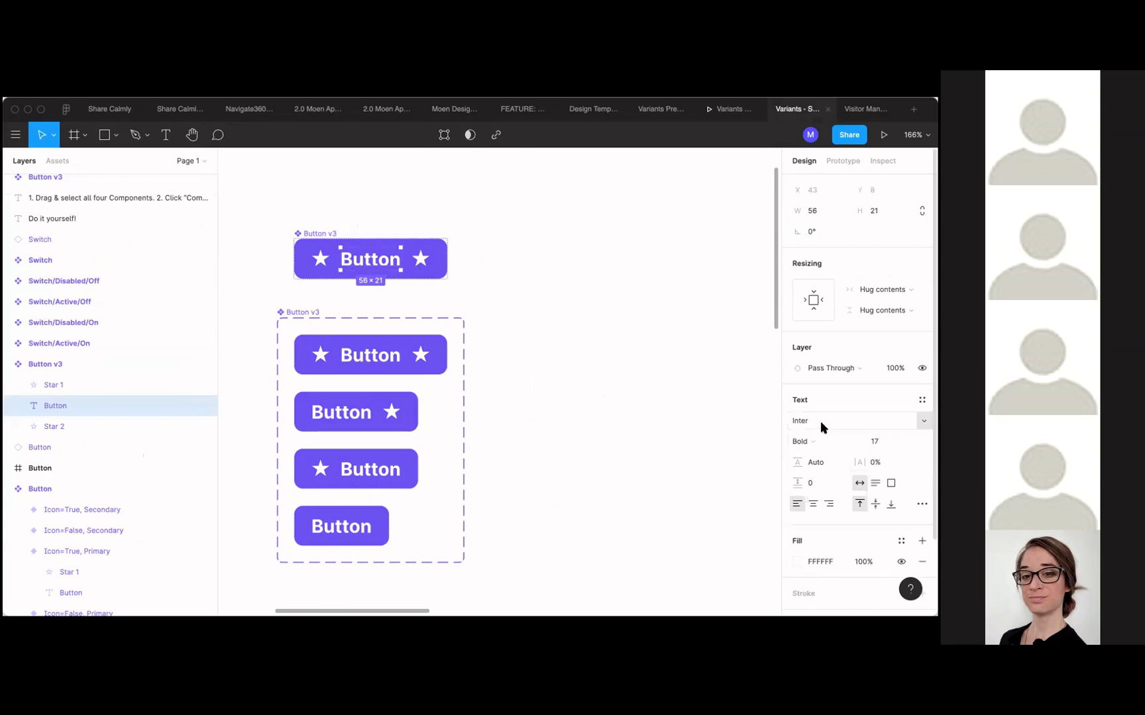
left_click(819, 438)
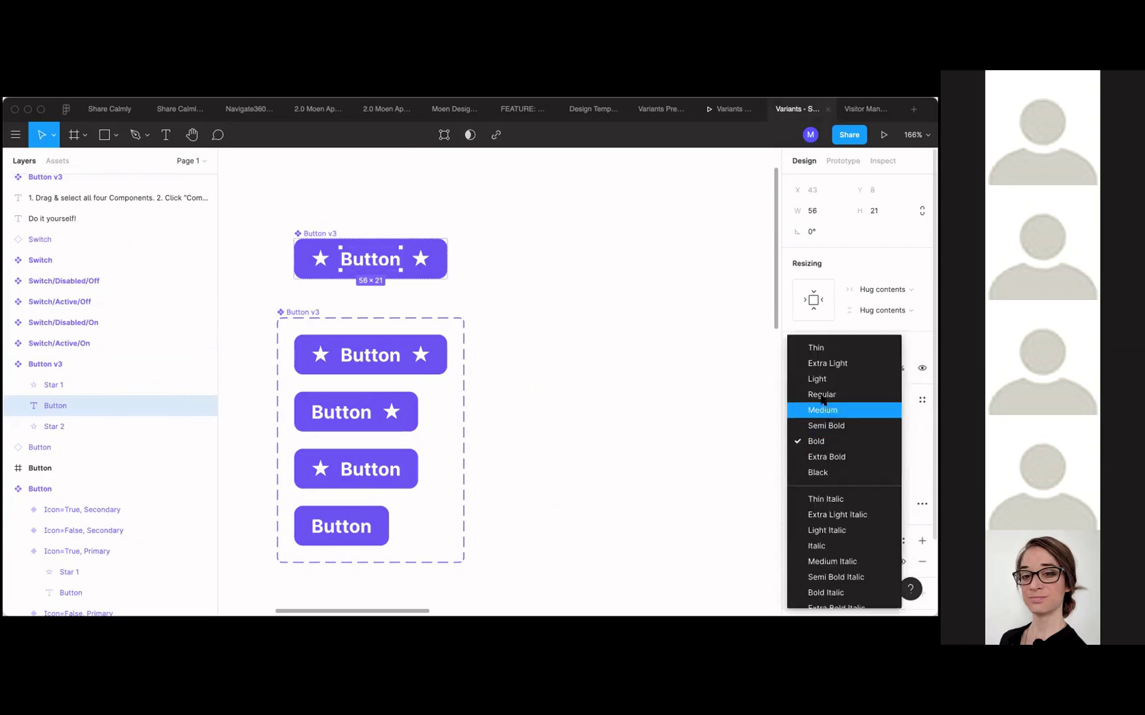
left_click(820, 394)
left_click(876, 441)
type("18")
key("Return")
left_click(876, 441)
type("24")
key("Return")
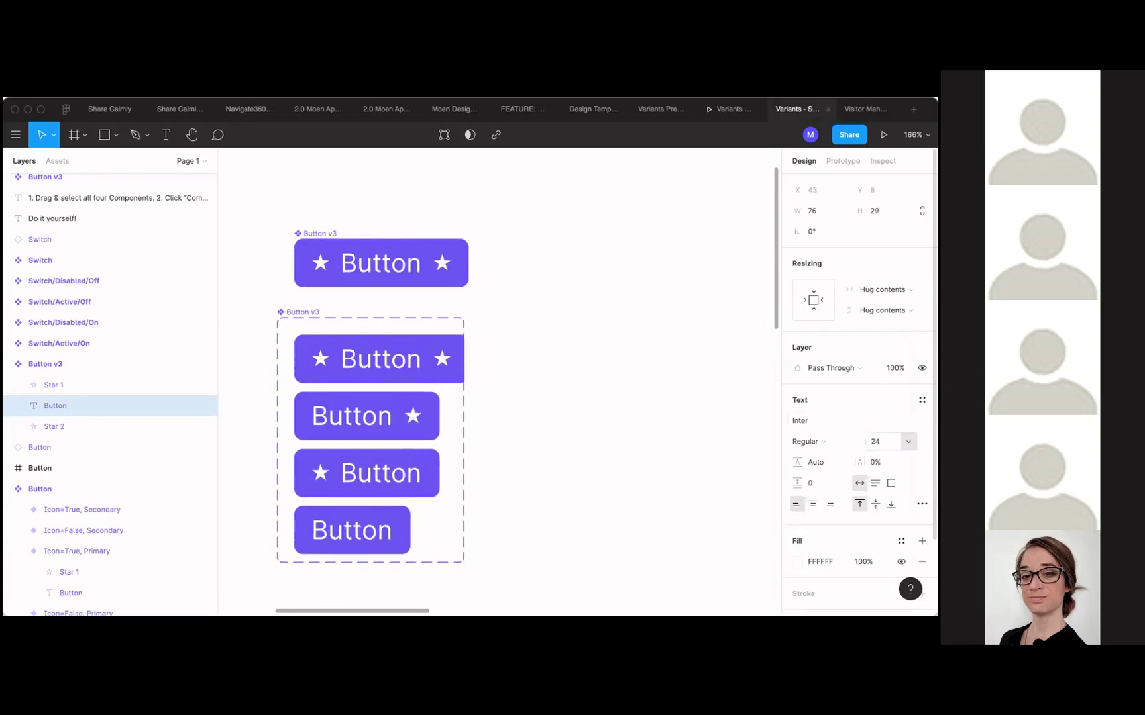
left_click(527, 373)
Step: Widen the Button v3 component set's frame so the two-star variant fits inside it
scroll(523, 372, "down", 5)
scroll(526, 371, "right", 2)
left_click(339, 320)
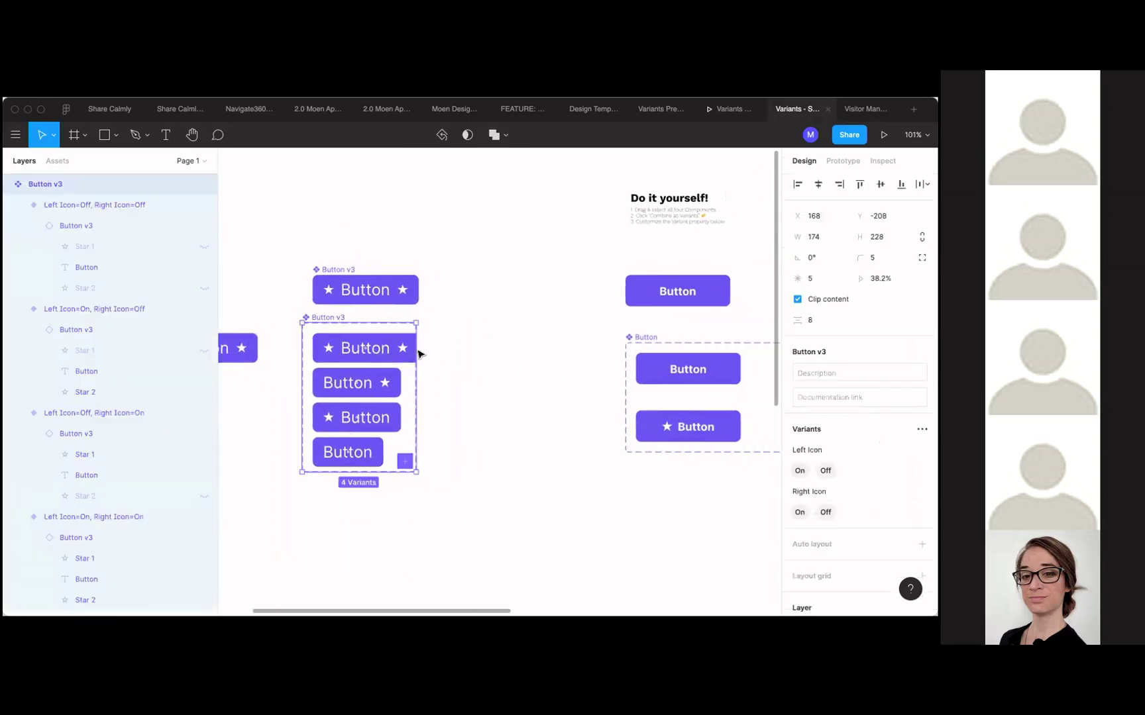
left_click(488, 424)
scroll(488, 424, "down", 3)
scroll(482, 322, "up", 5)
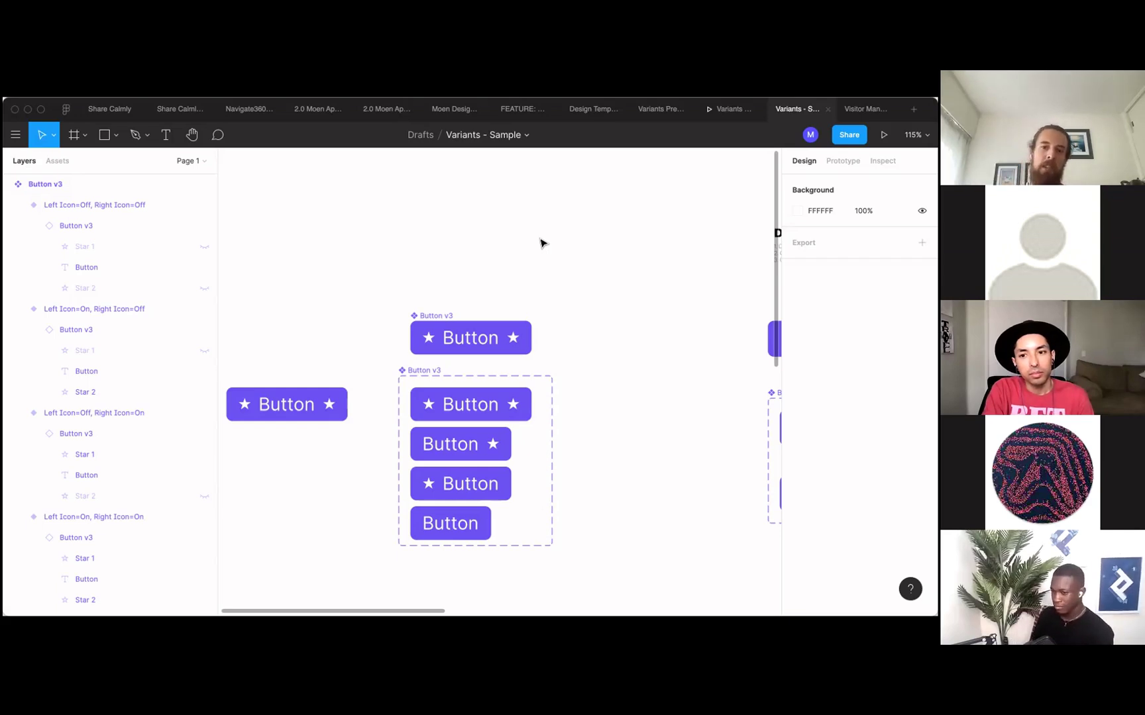
Step: Move the master Button v3 component up and slightly left, leaving more space above its component set
scroll(457, 256, "down", 2)
scroll(457, 256, "right", 2)
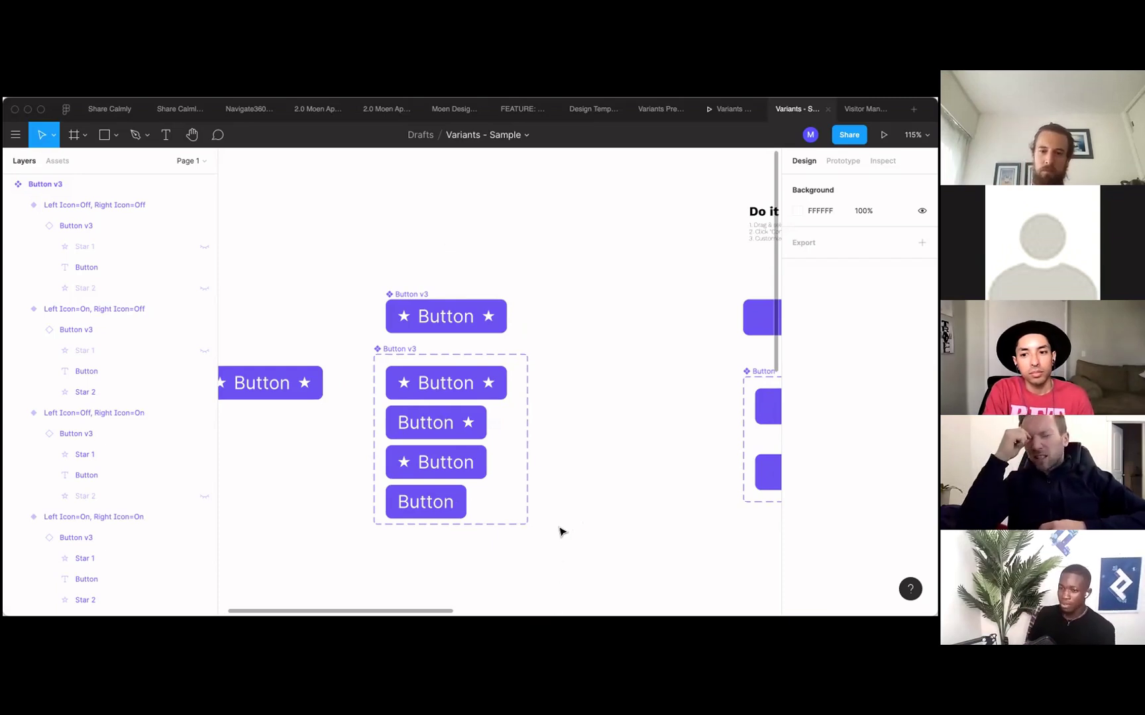
scroll(560, 530, "down", 3)
scroll(560, 531, "down", 3)
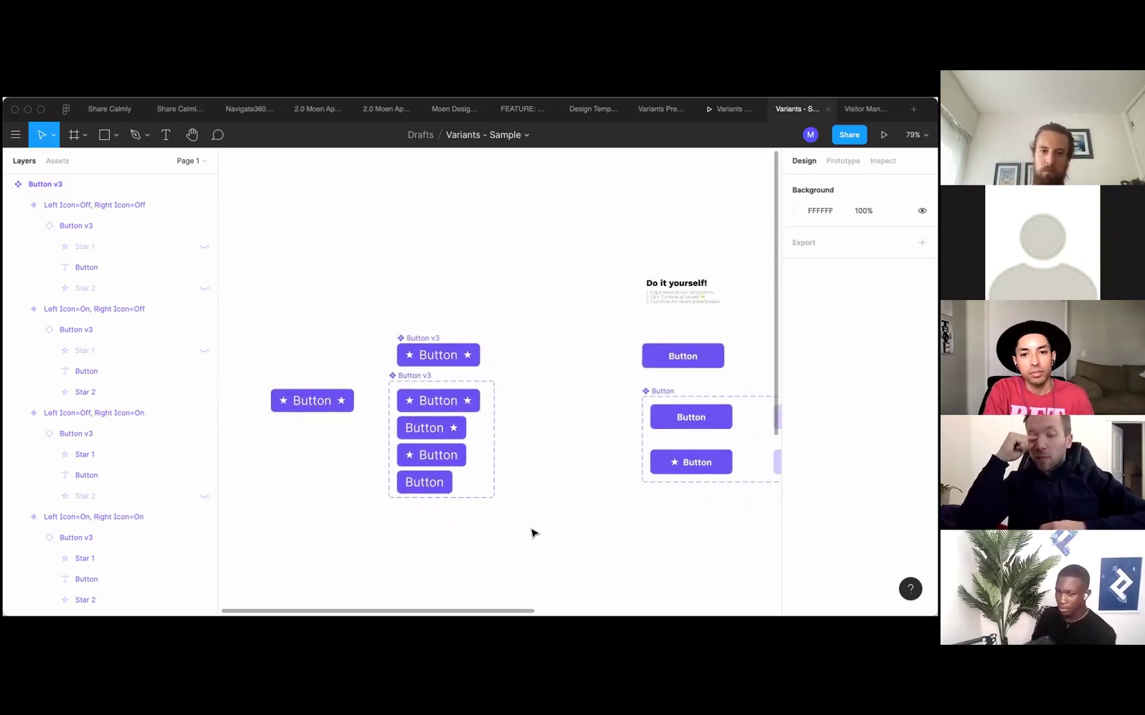
scroll(532, 532, "down", 1)
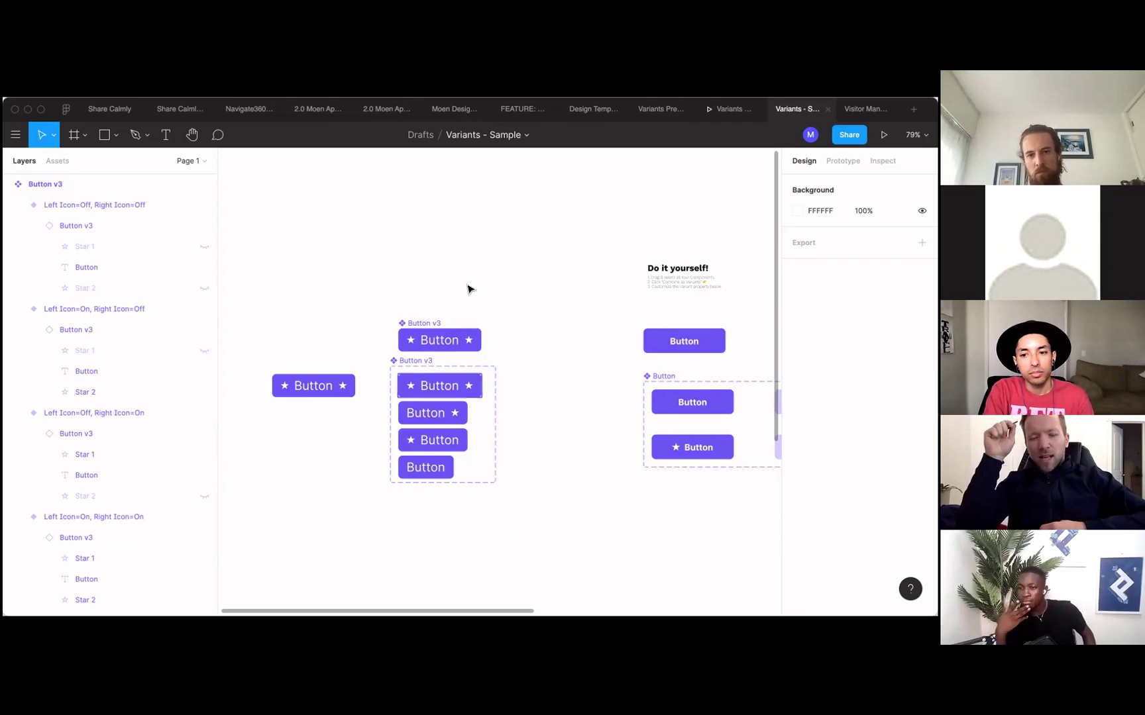
left_click_drag(421, 325, 413, 292)
left_click(444, 250)
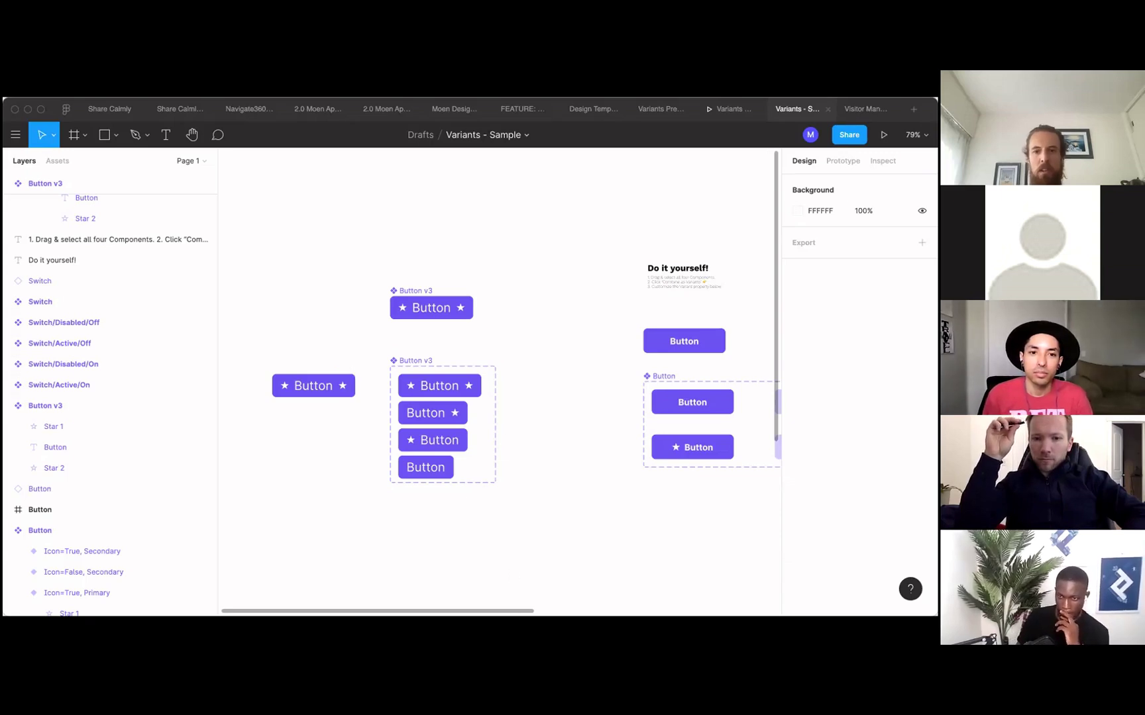
Step: Switch to the Share Calmly Design System (Ant) file and open its Button page under Main Components
left_click(173, 114)
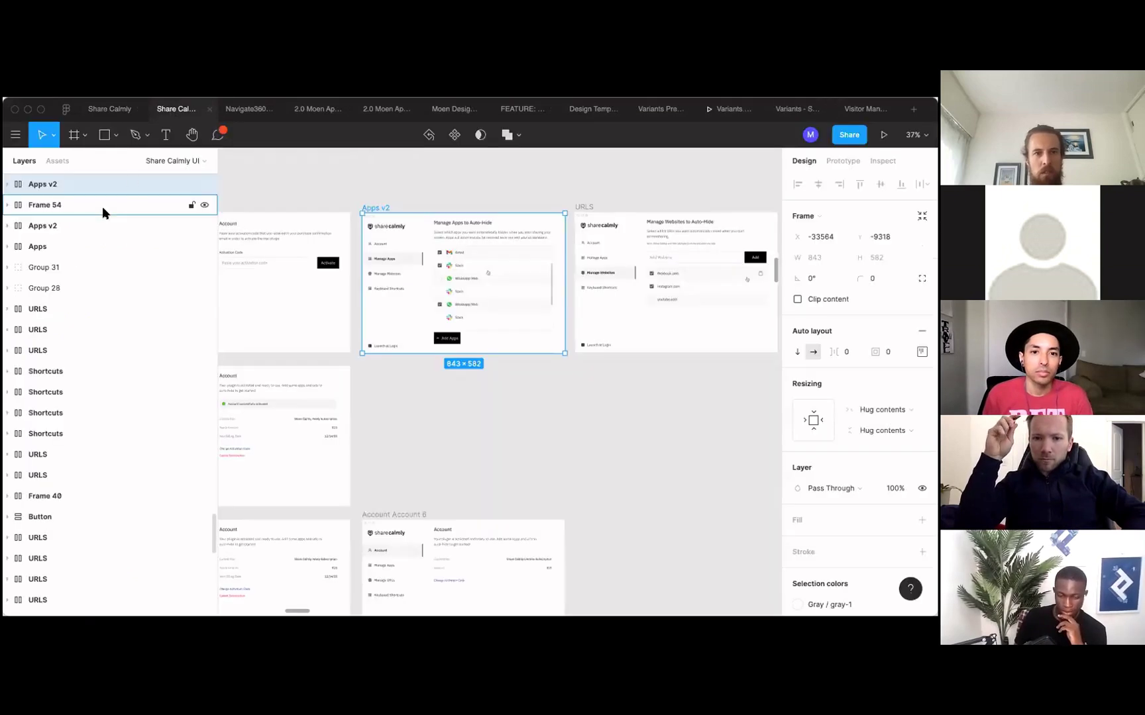
left_click(202, 159)
scroll(53, 265, "down", 2)
left_click(49, 271)
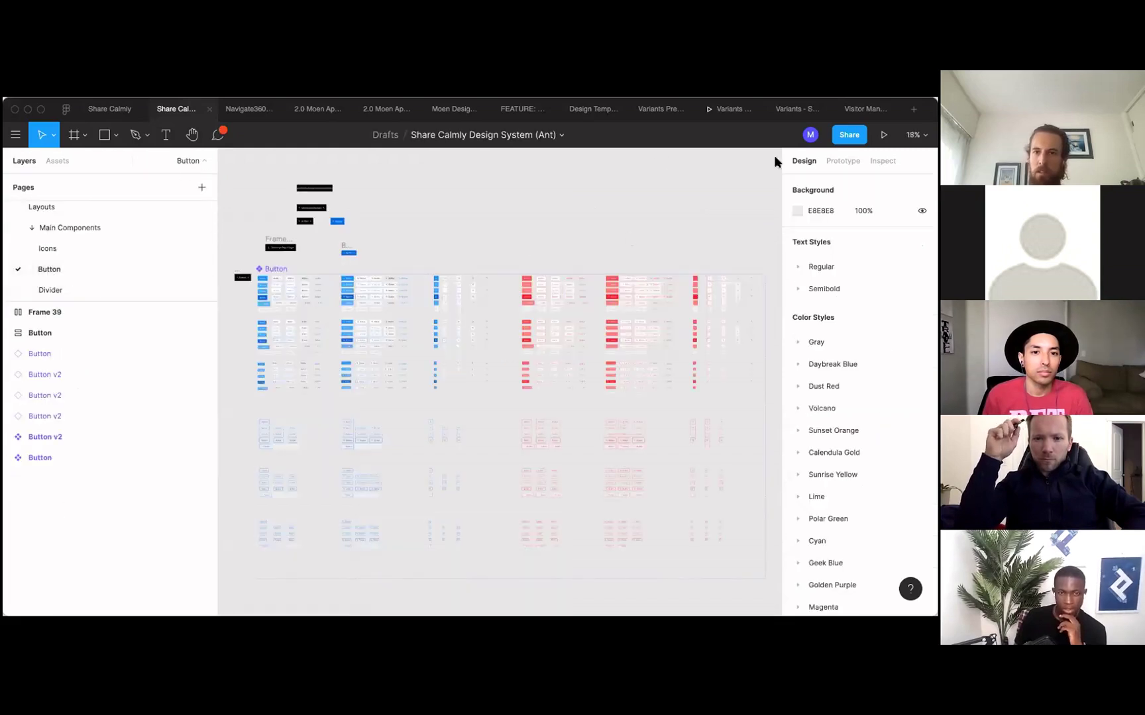
Step: Examine the blue button variants, with and without a search icon, in the large Button component set
scroll(491, 371, "up", 5)
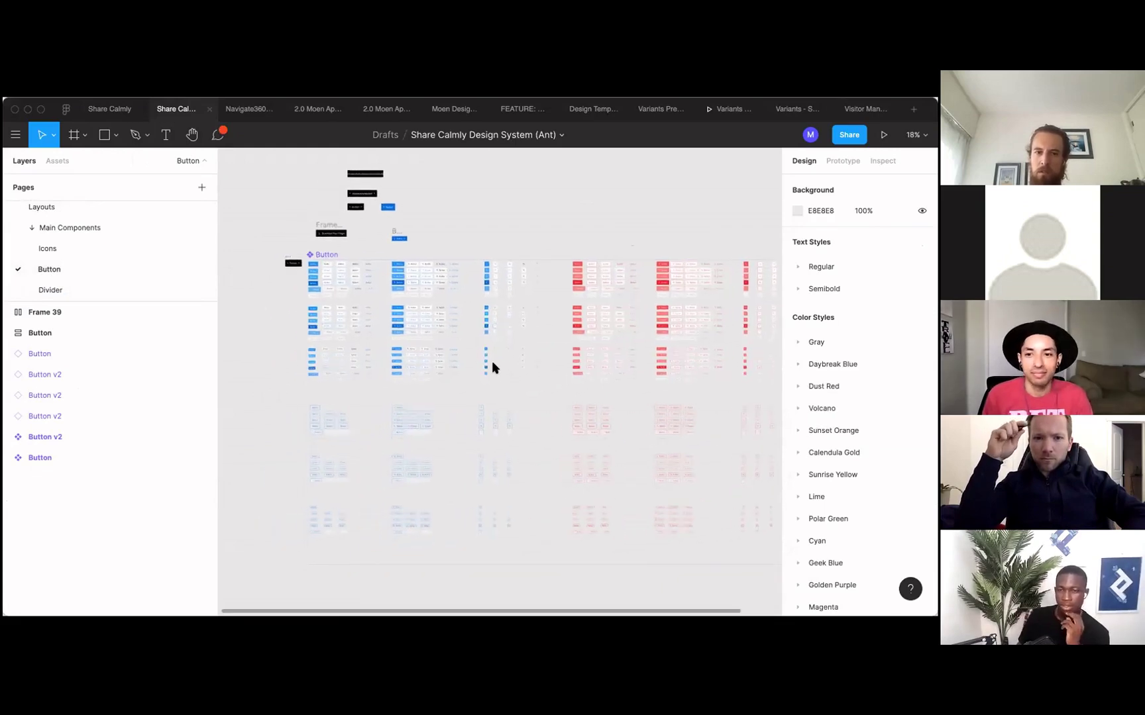
scroll(423, 339, "up", 3)
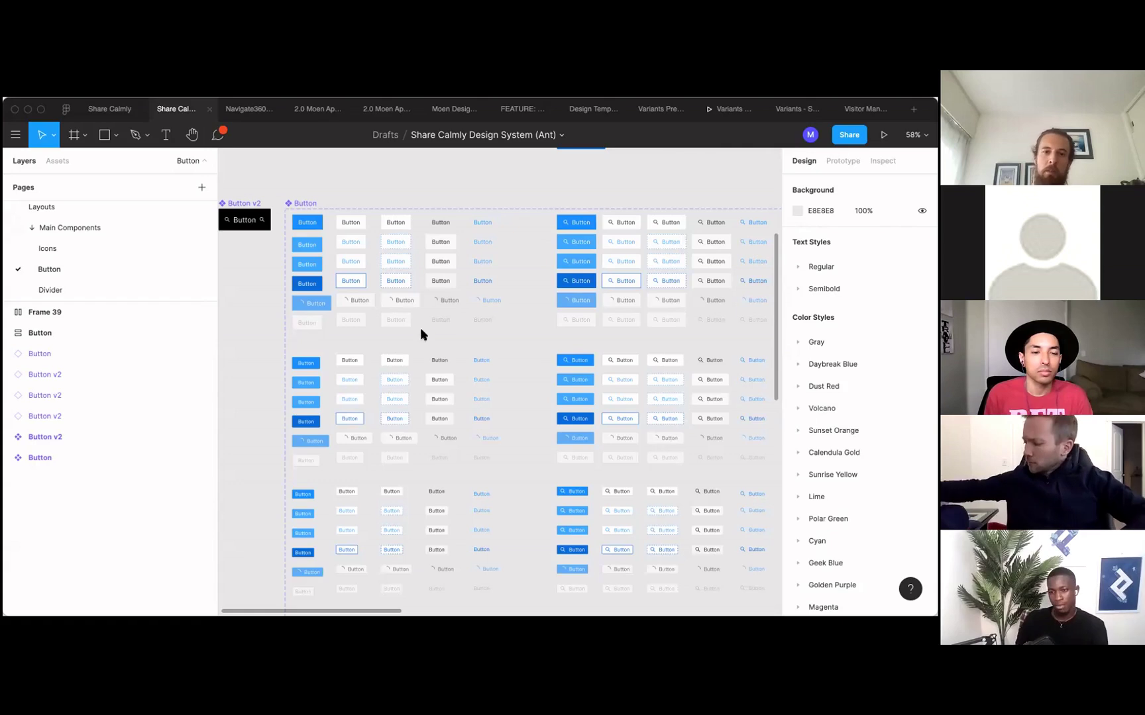
scroll(393, 303, "left", 2)
scroll(393, 303, "up", 1)
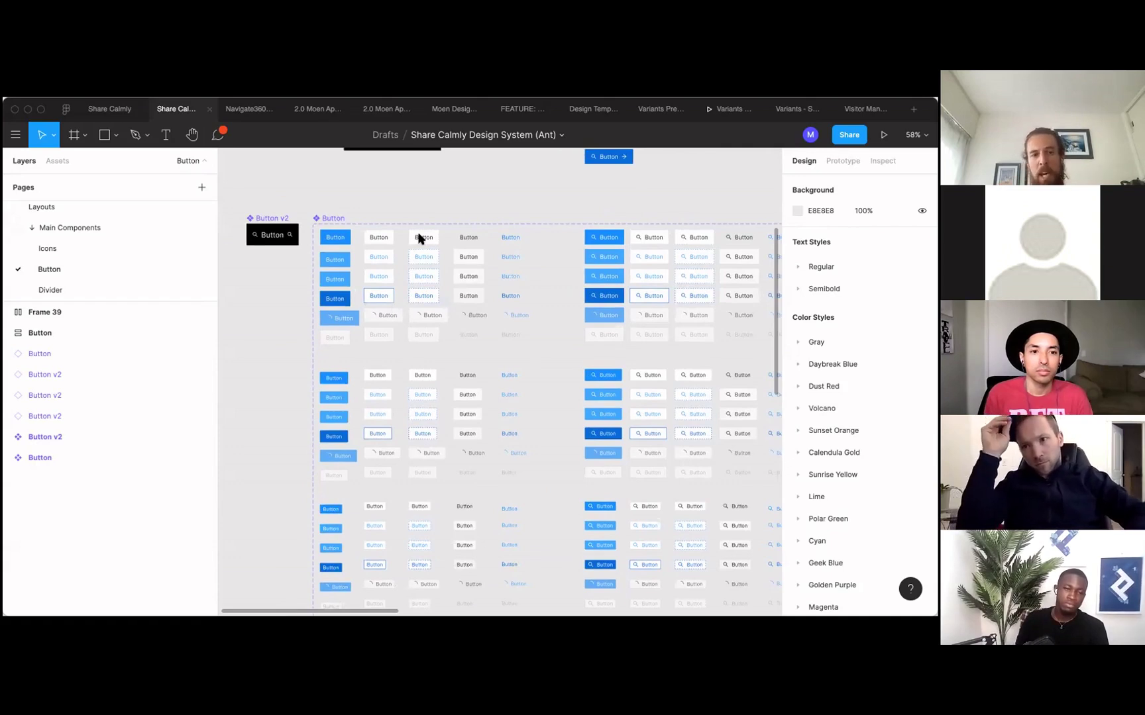
scroll(418, 238, "up", 3)
scroll(419, 239, "up", 3)
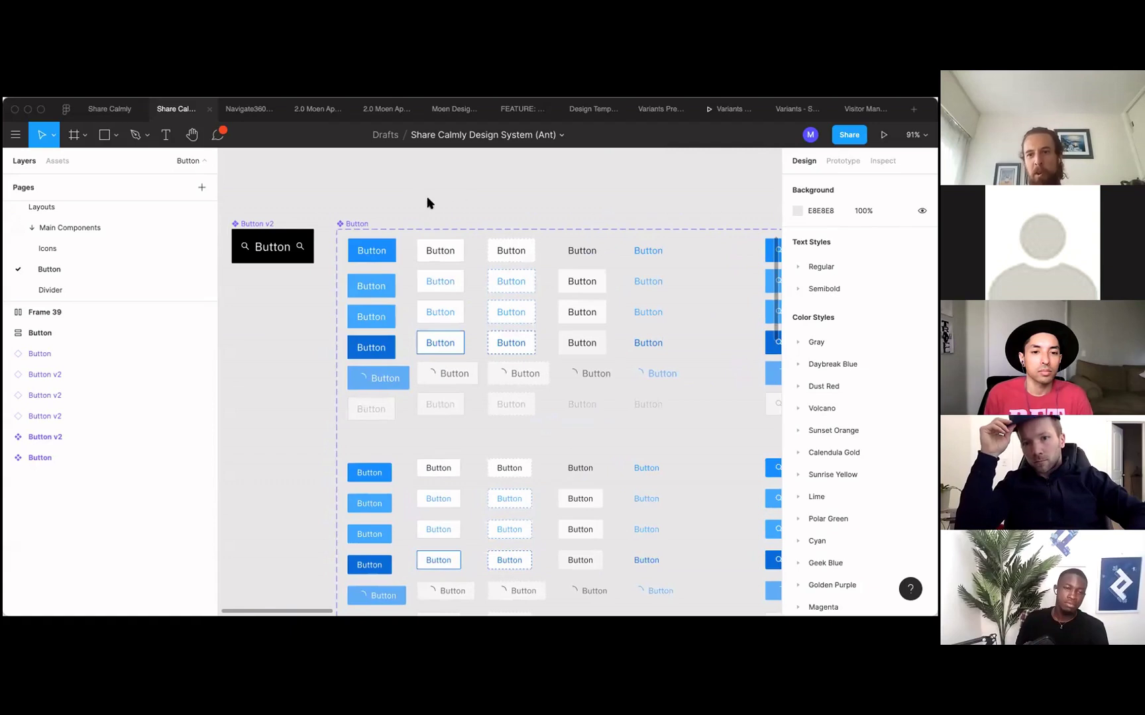
scroll(524, 249, "right", 5)
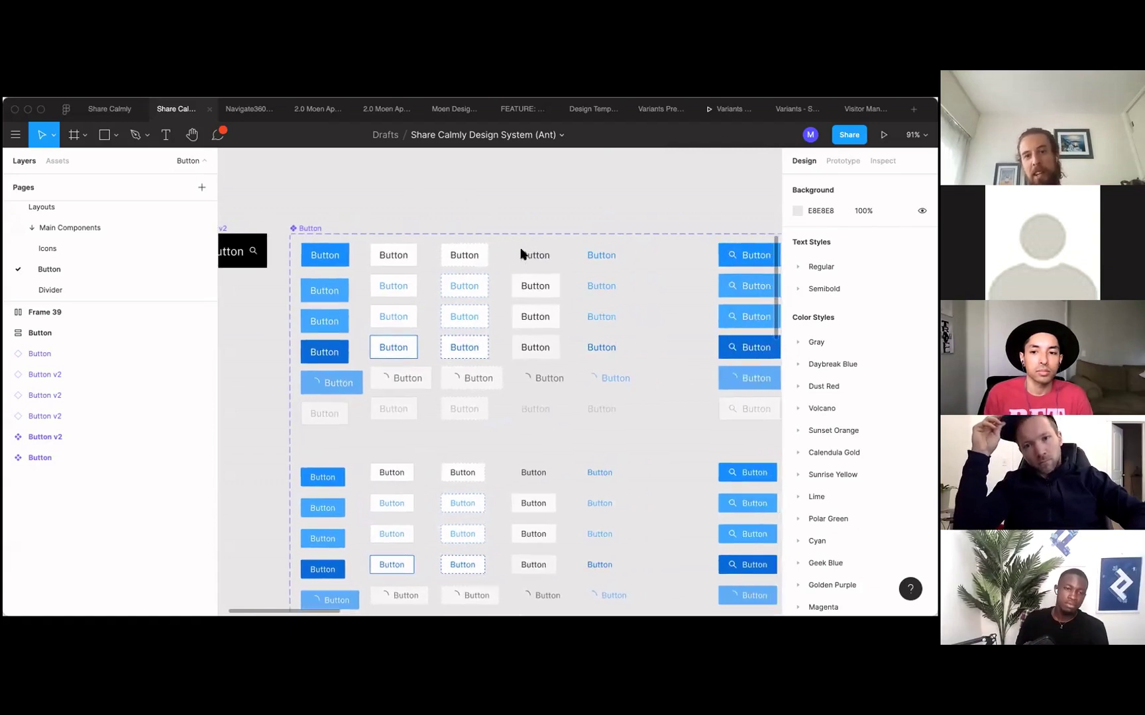
scroll(541, 313, "right", 12)
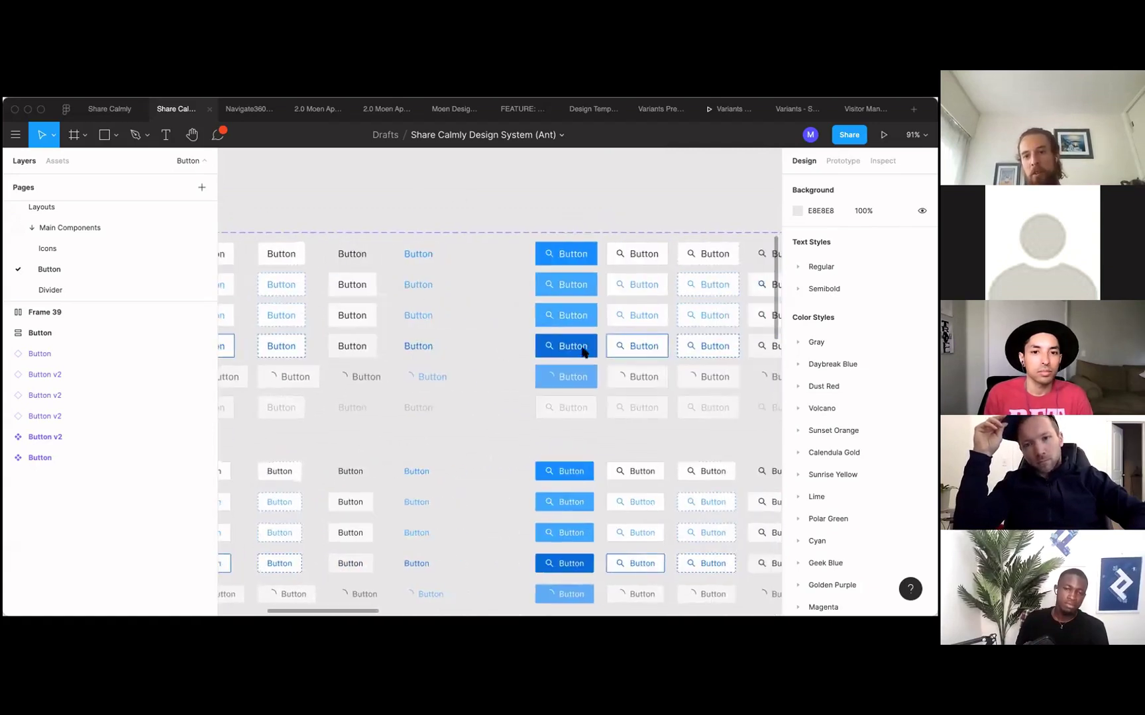
Step: Survey the whole Button component set, covering the red variants, the icon-only buttons and the lower outlined rows
scroll(520, 437, "down", 10)
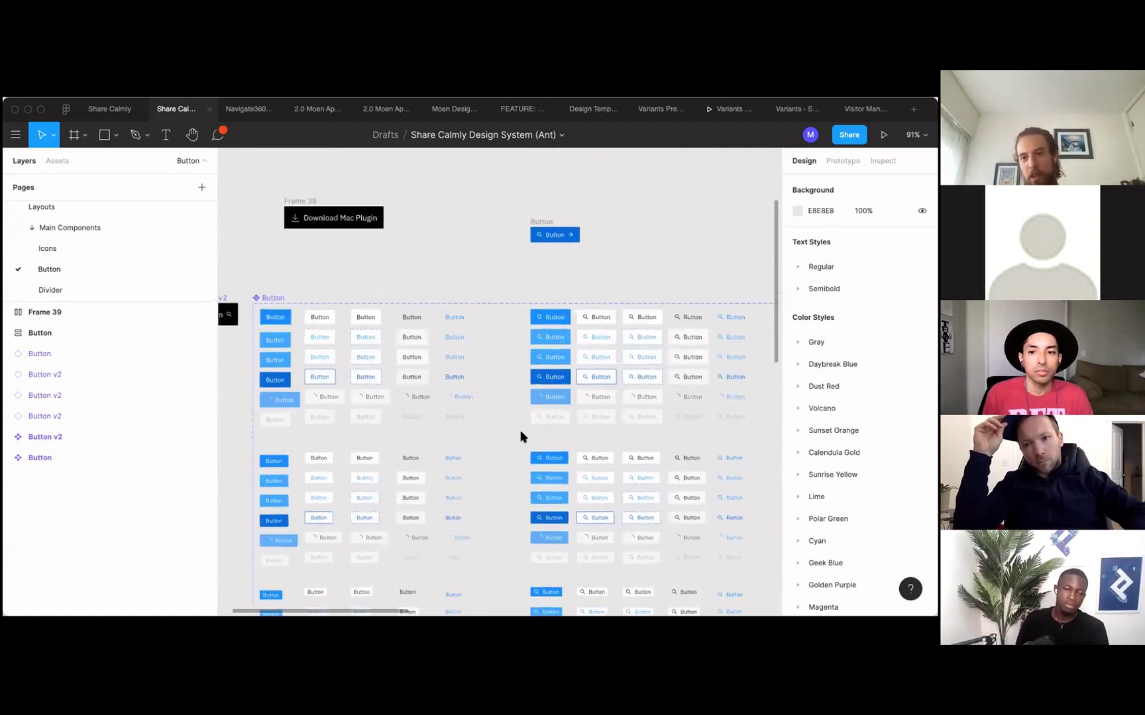
scroll(520, 437, "down", 5)
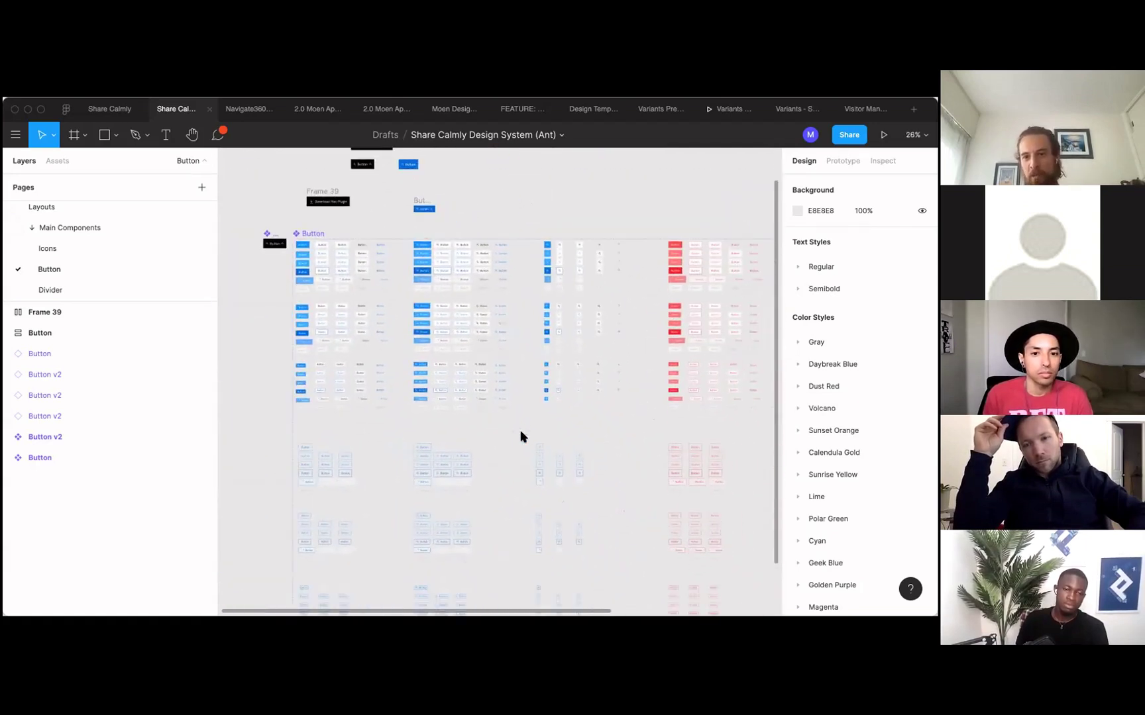
scroll(620, 391, "up", 6)
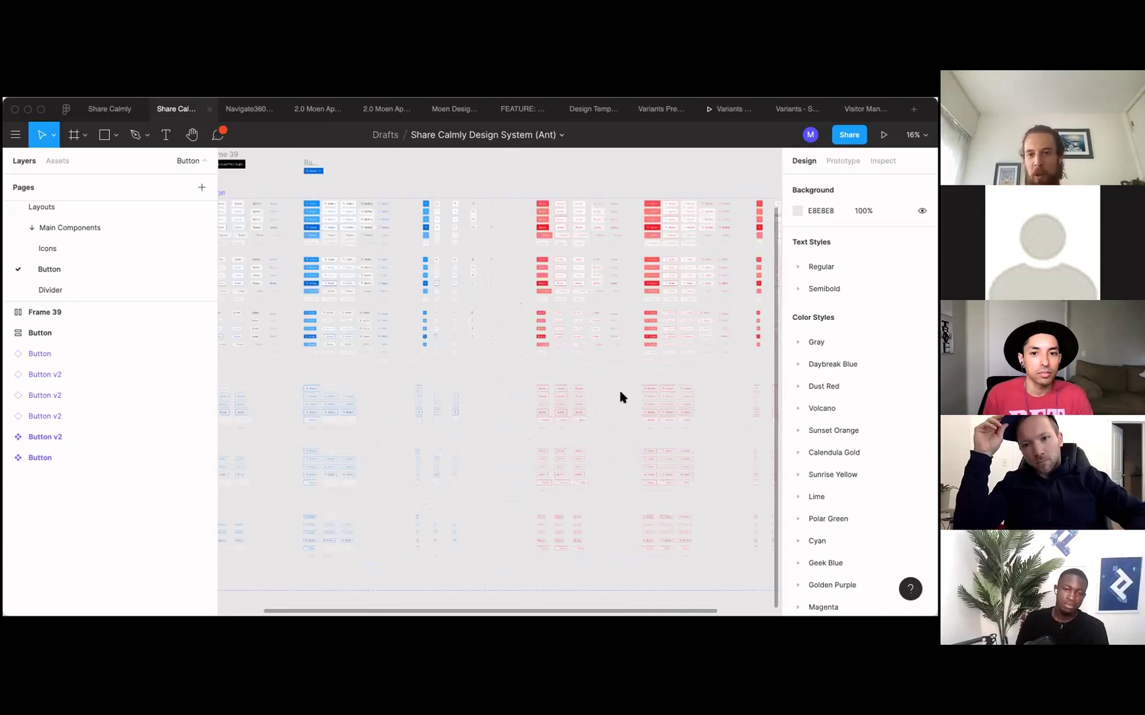
scroll(620, 396, "right", 2)
scroll(620, 397, "up", 1)
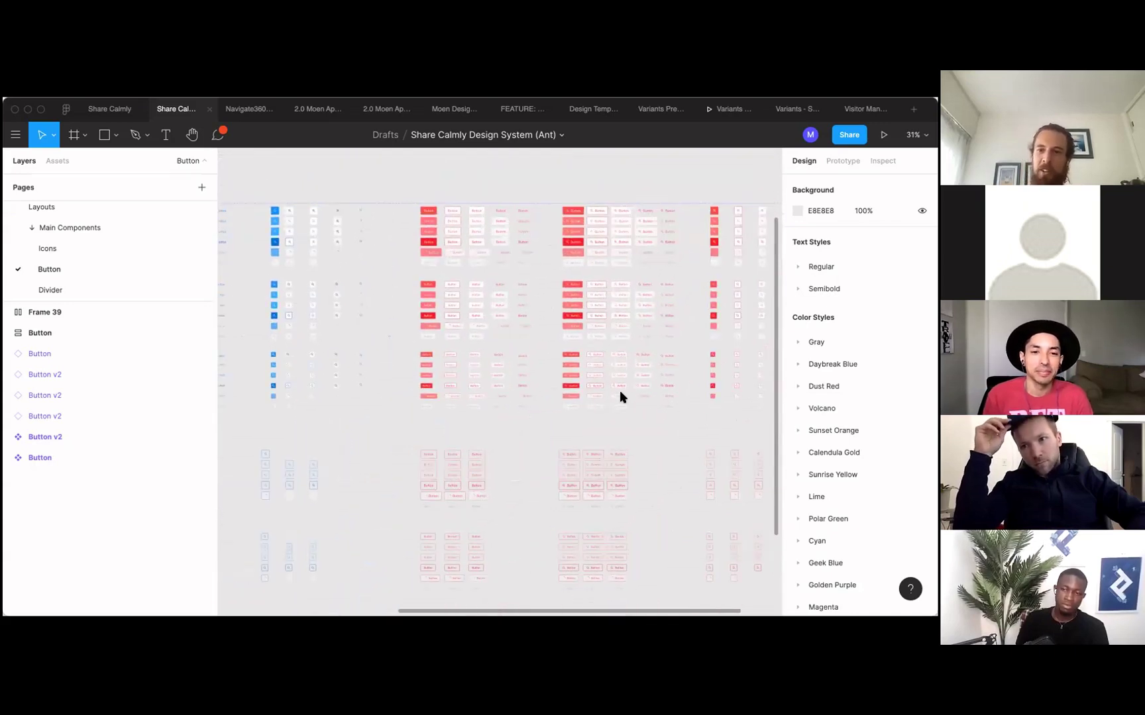
scroll(566, 394, "left", 5)
scroll(566, 394, "down", 1)
scroll(435, 335, "up", 4)
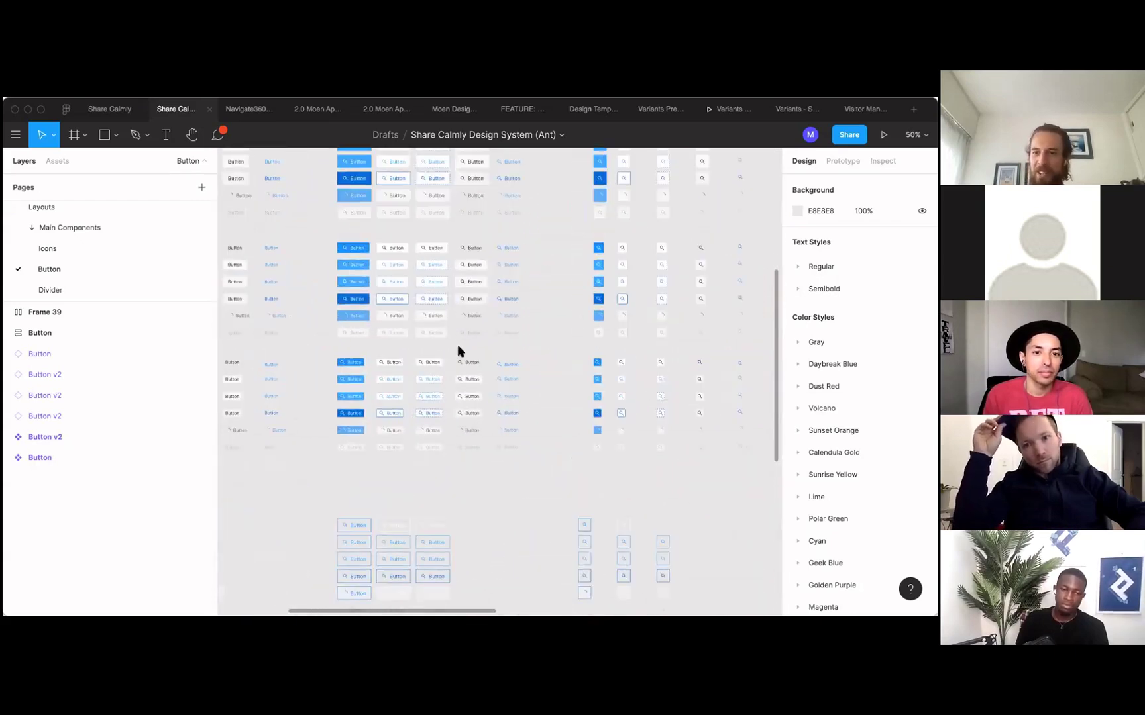
scroll(450, 344, "down", 5)
scroll(391, 291, "up", 5)
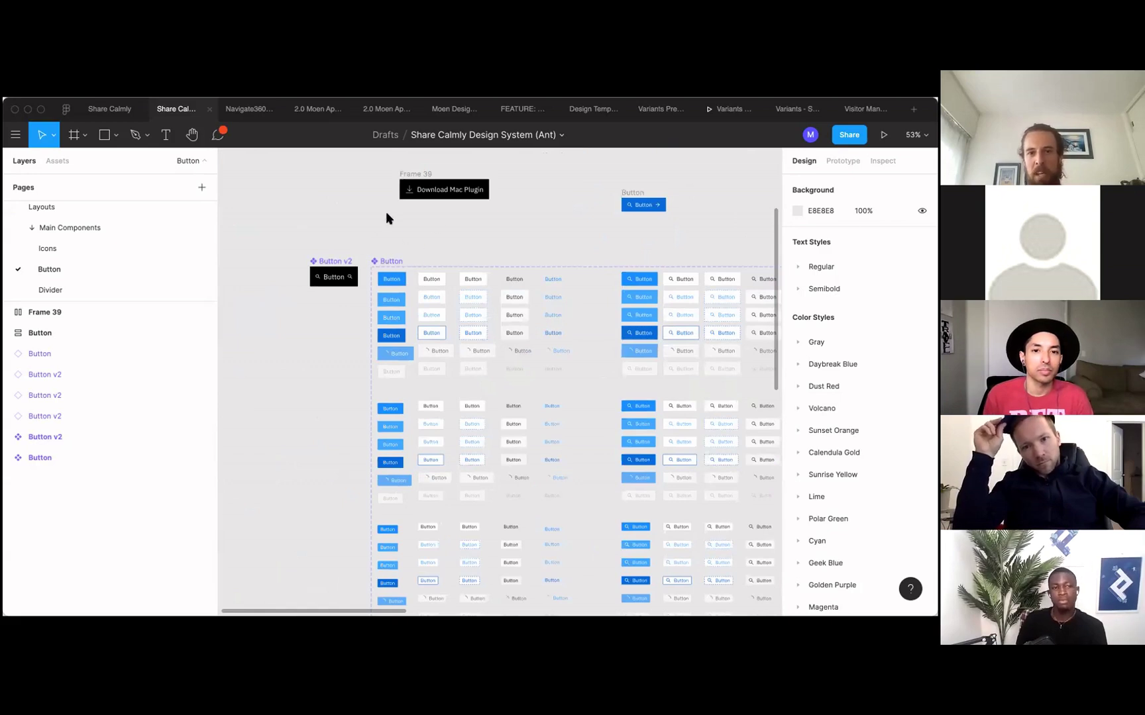
Step: Examine the Button v2 component beside the blue variants, and inspect the red outlined variants in the Button set
scroll(373, 246, "right", 2)
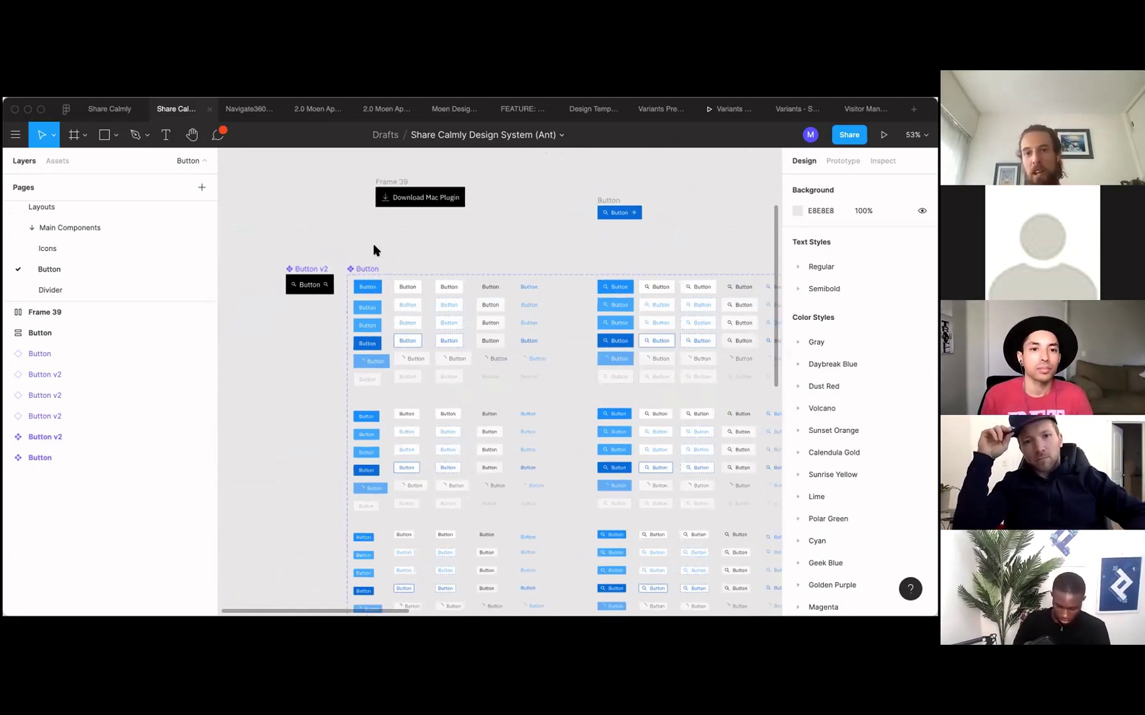
scroll(372, 238, "up", 3)
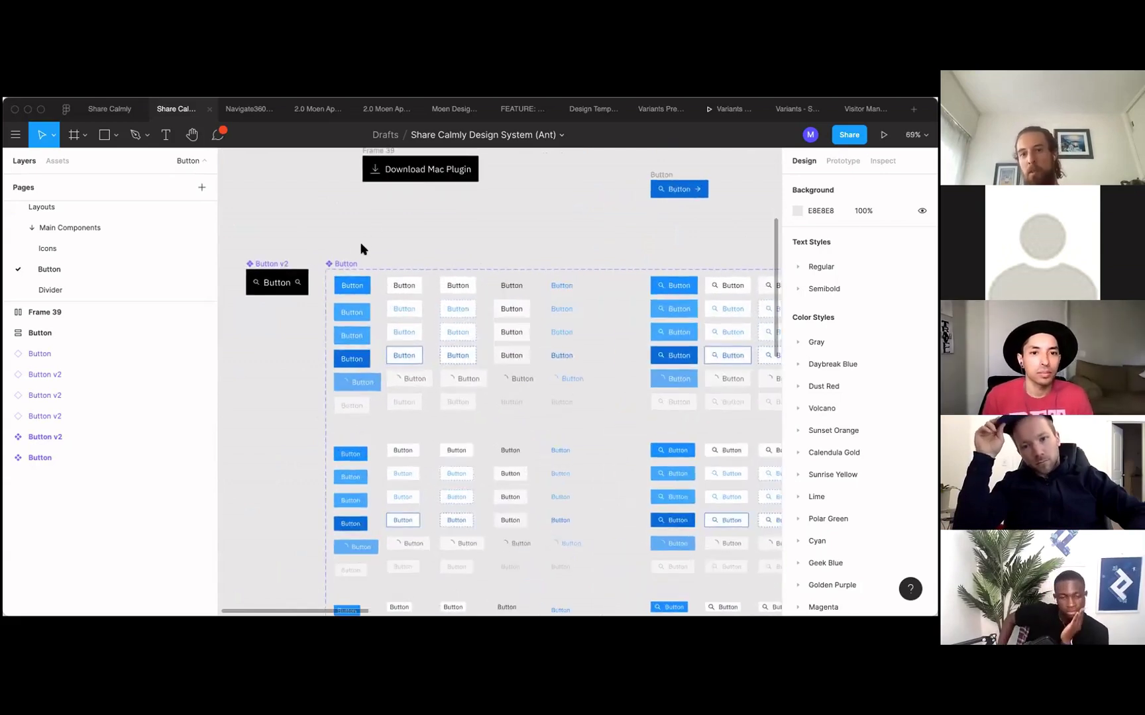
scroll(361, 248, "up", 3)
scroll(361, 248, "left", 2)
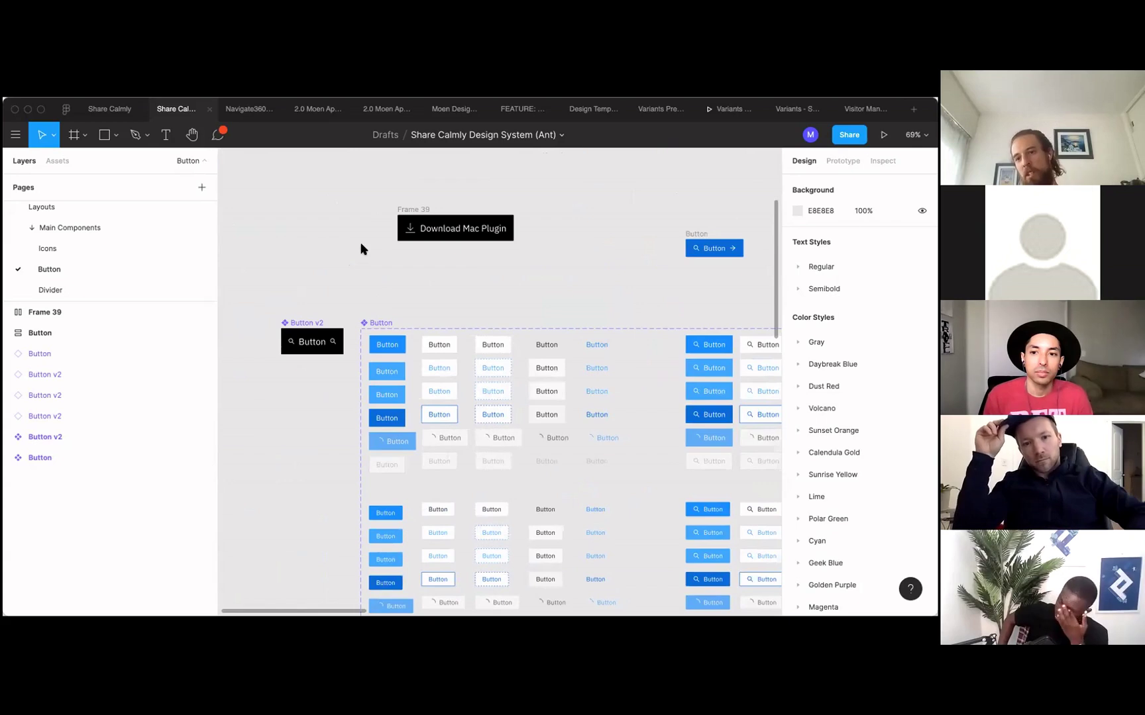
scroll(406, 345, "down", 2)
scroll(406, 345, "right", 2)
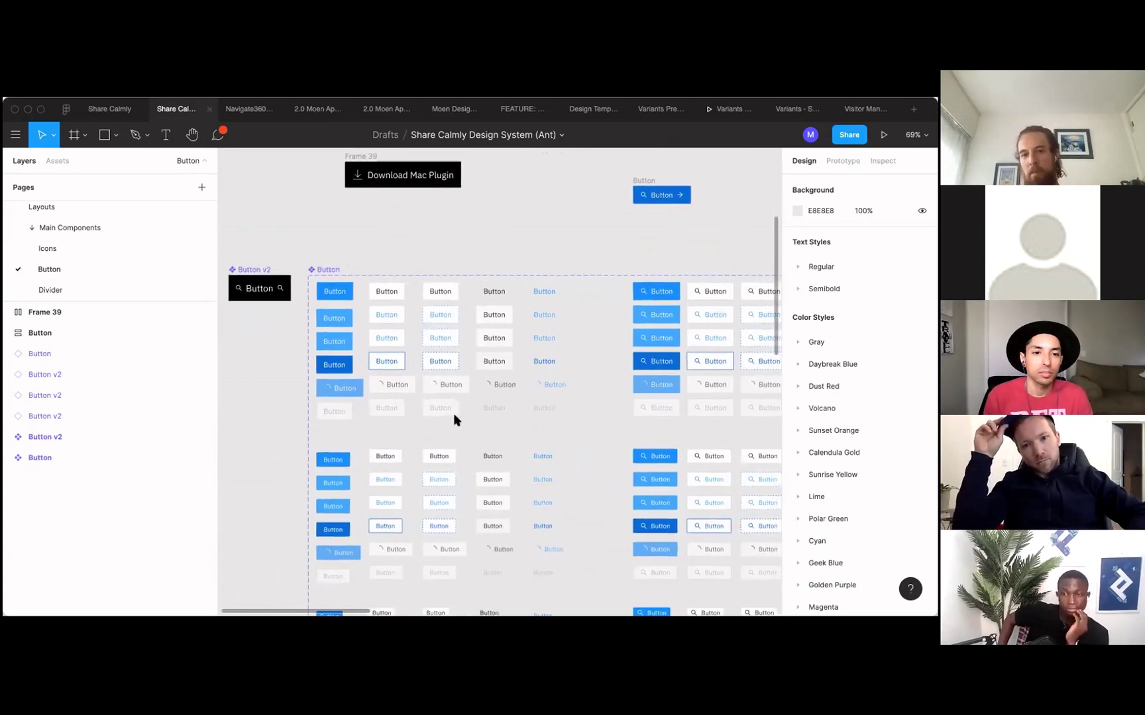
scroll(501, 413, "down", 5)
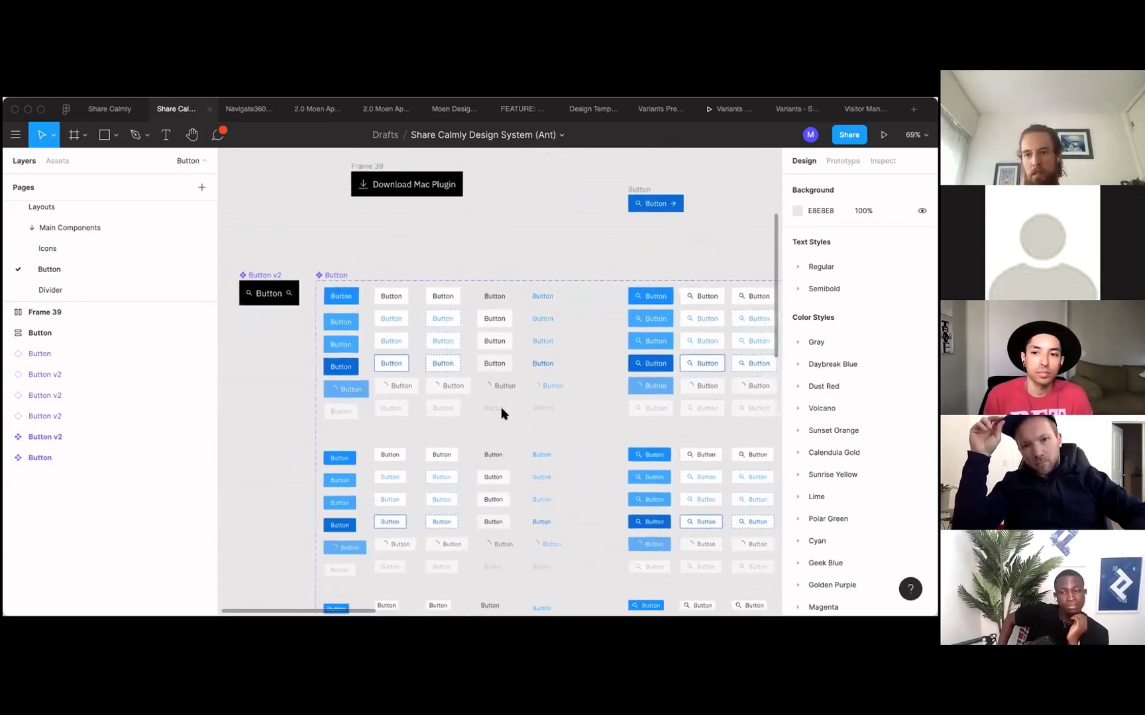
scroll(503, 414, "down", 10)
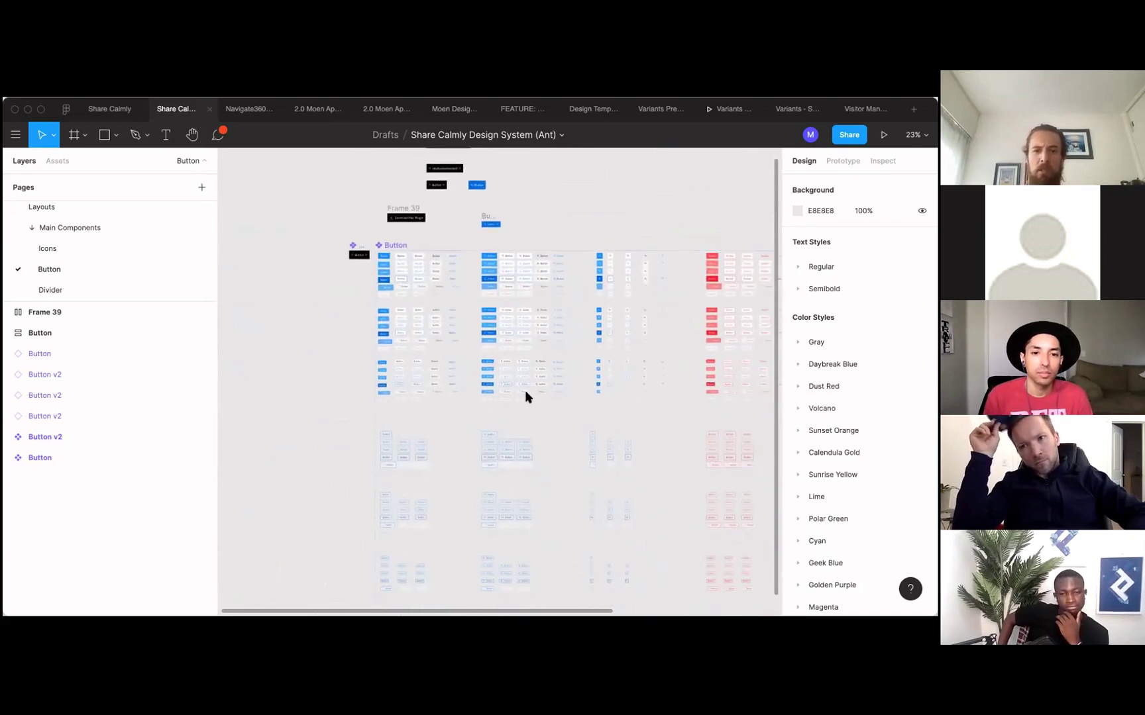
scroll(633, 325, "up", 5)
scroll(632, 330, "down", 5)
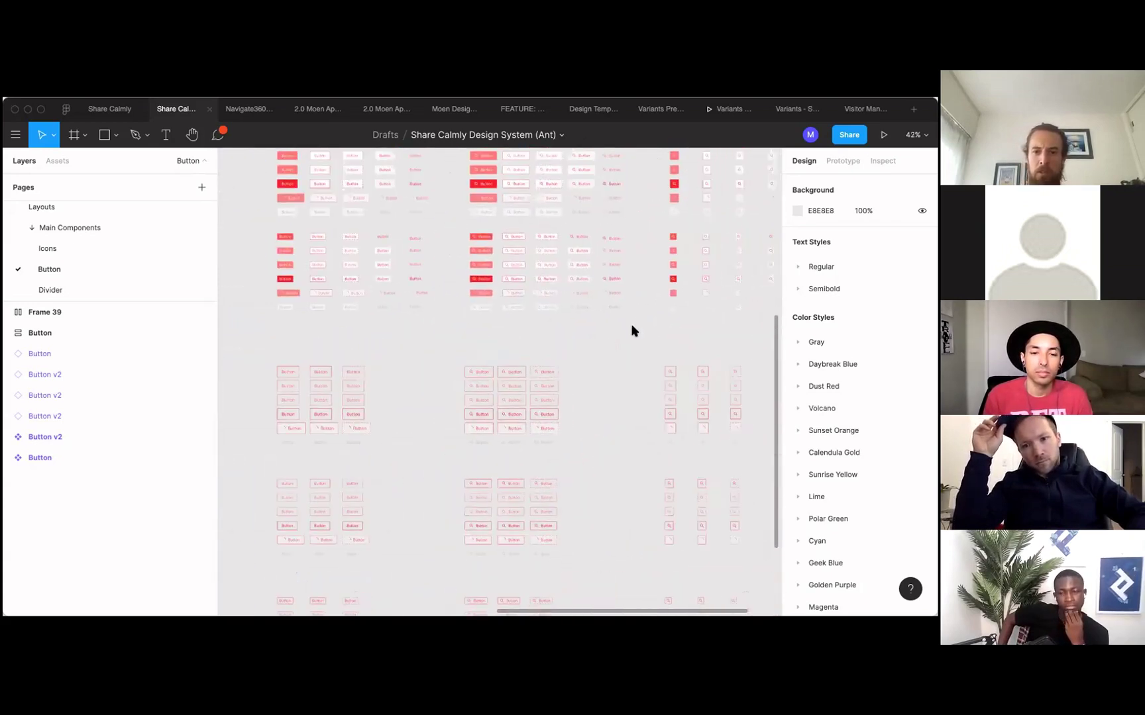